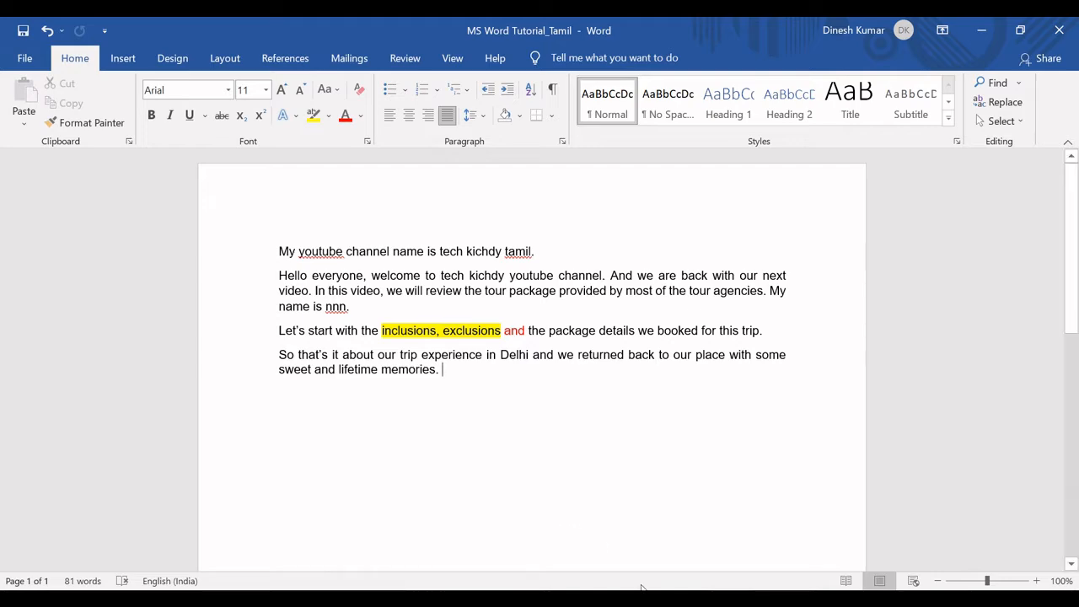
- Switch to the Excel functions list and select the PART 2 functions, from Use Bullets and Numbering to Use header styles
{"action": "key", "text": "alt+Tab"}
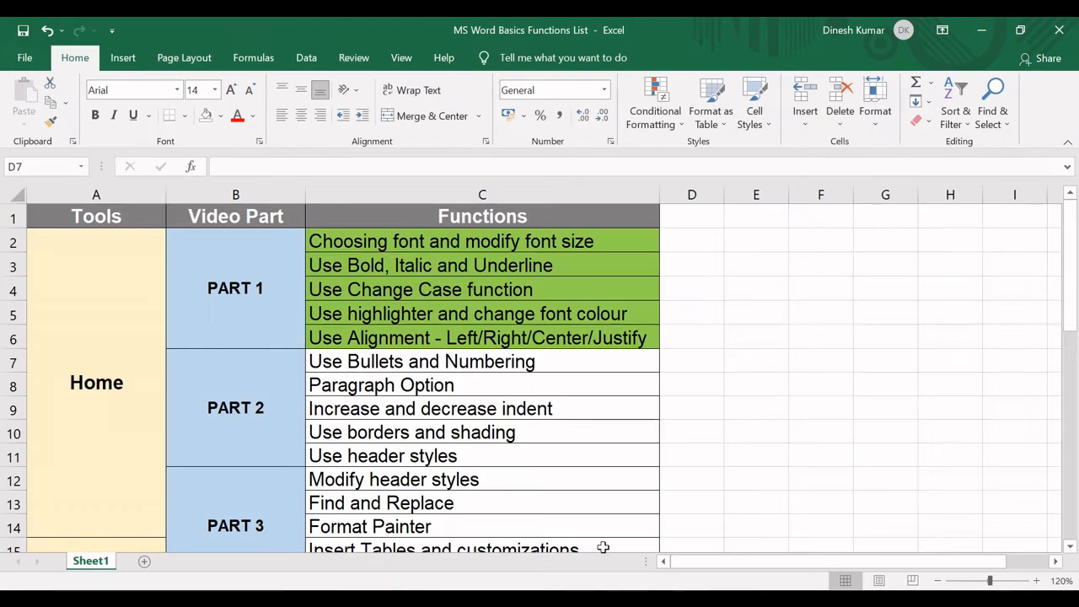
{"action": "left_click", "coordinate": [384, 360]}
{"action": "left_click_drag", "start_coordinate": [442, 360], "coordinate": [448, 455]}
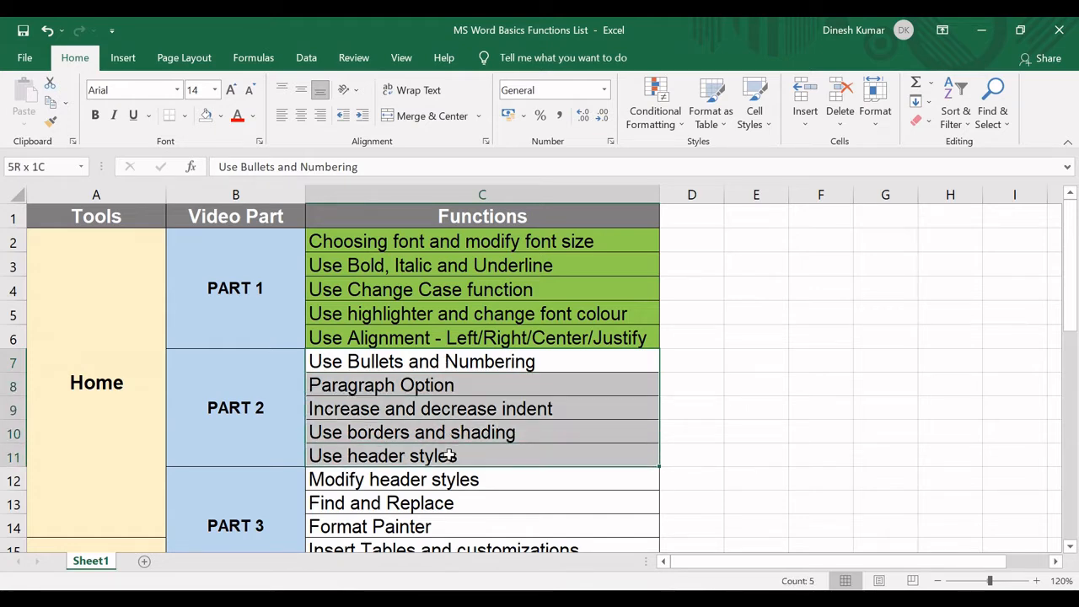
{"action": "left_click_drag", "start_coordinate": [448, 456], "coordinate": [448, 456]}
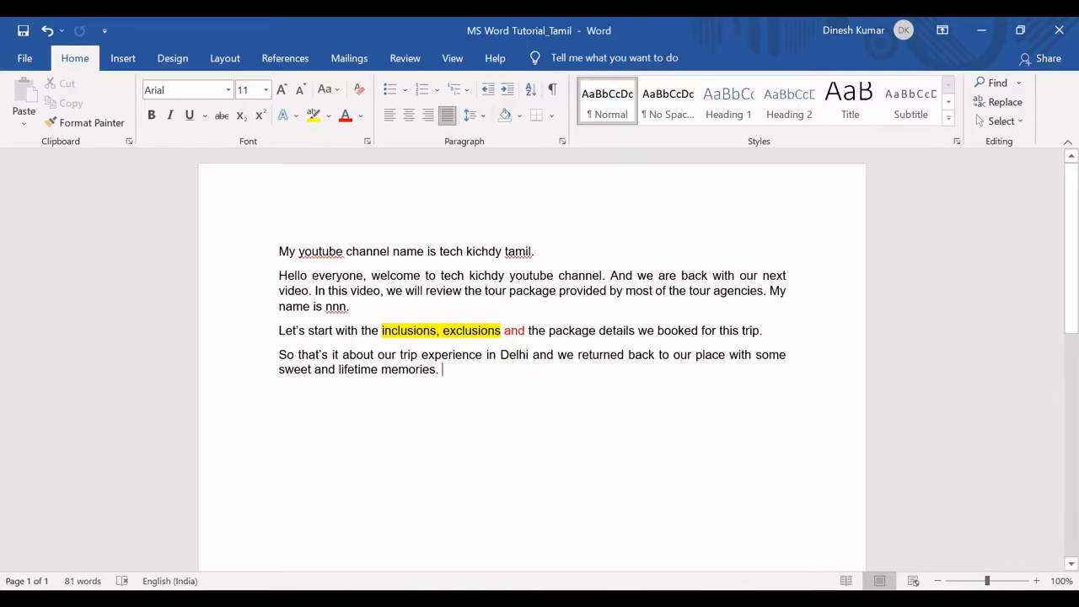
{"action": "left_click", "coordinate": [445, 372]}
{"action": "key", "text": "Return"}
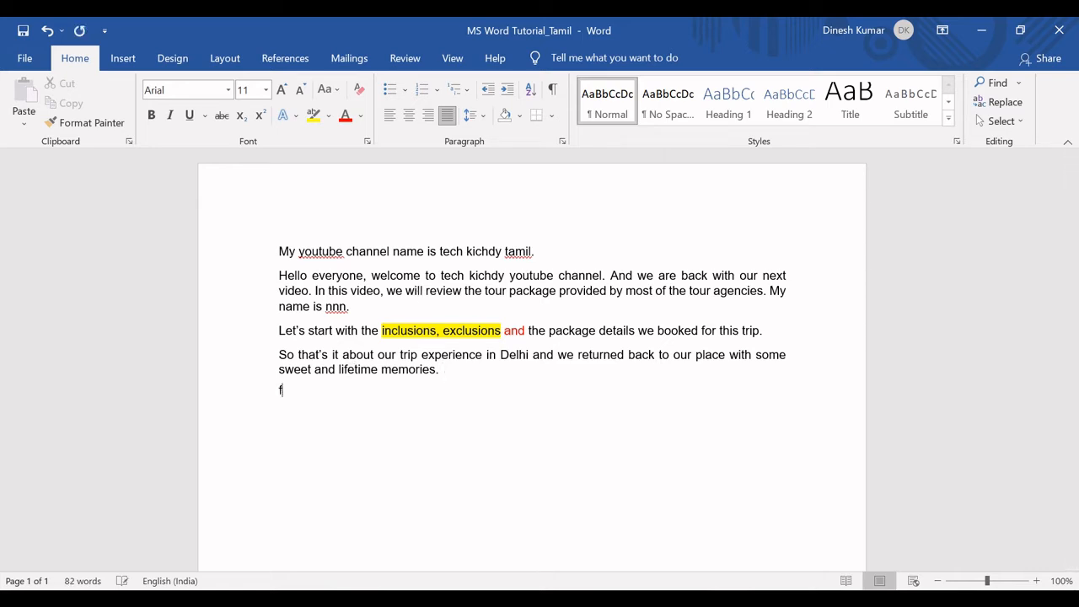
{"action": "left_click", "coordinate": [277, 251]}
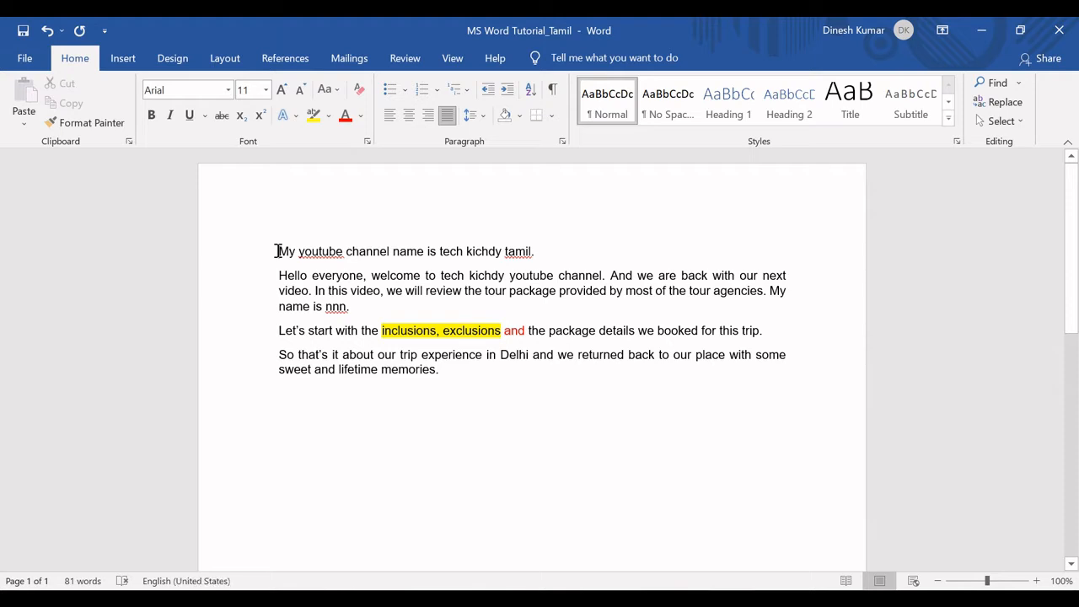
{"action": "double_click", "coordinate": [278, 250]}
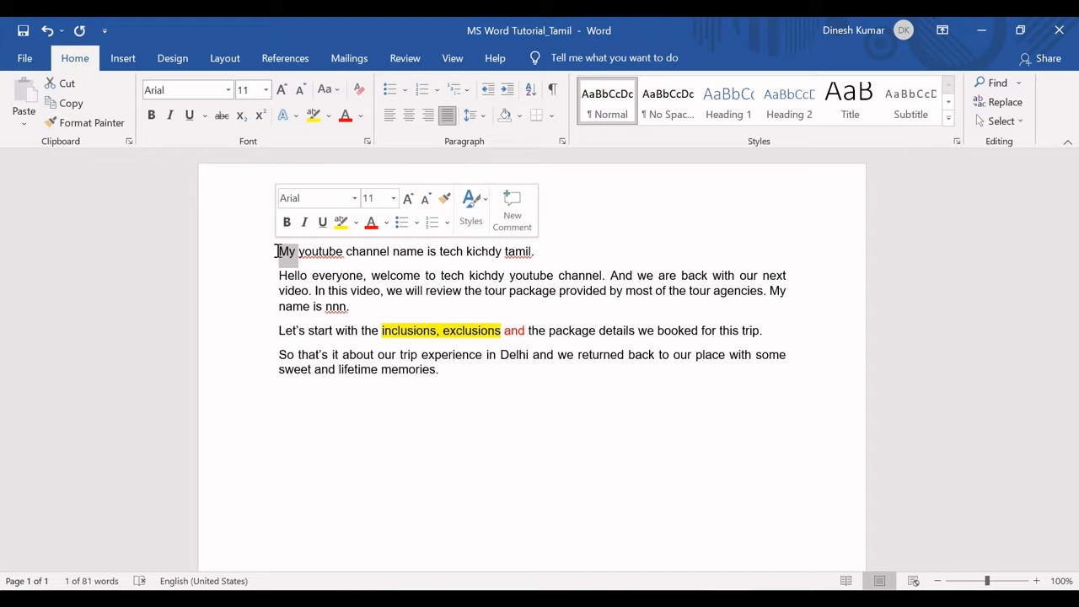
{"action": "left_click", "coordinate": [277, 250]}
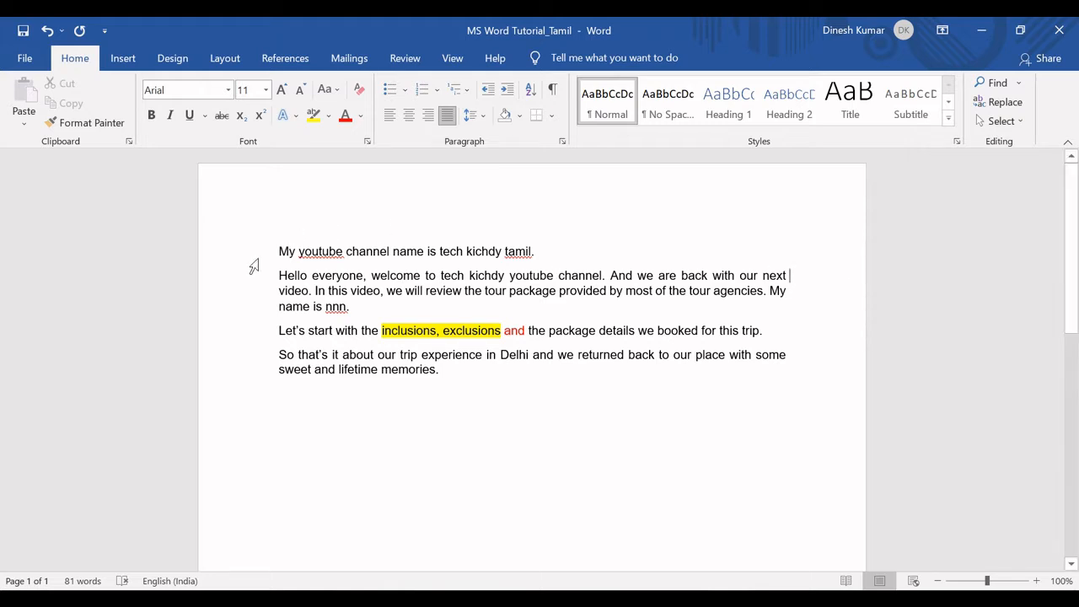
{"action": "left_click", "coordinate": [280, 252]}
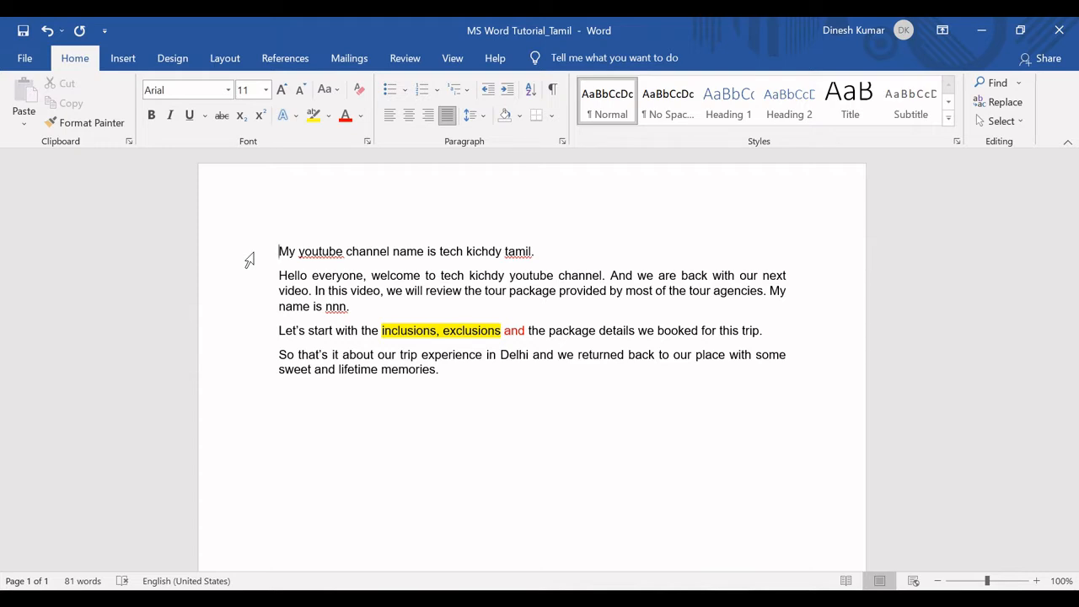
{"action": "left_click", "coordinate": [445, 374]}
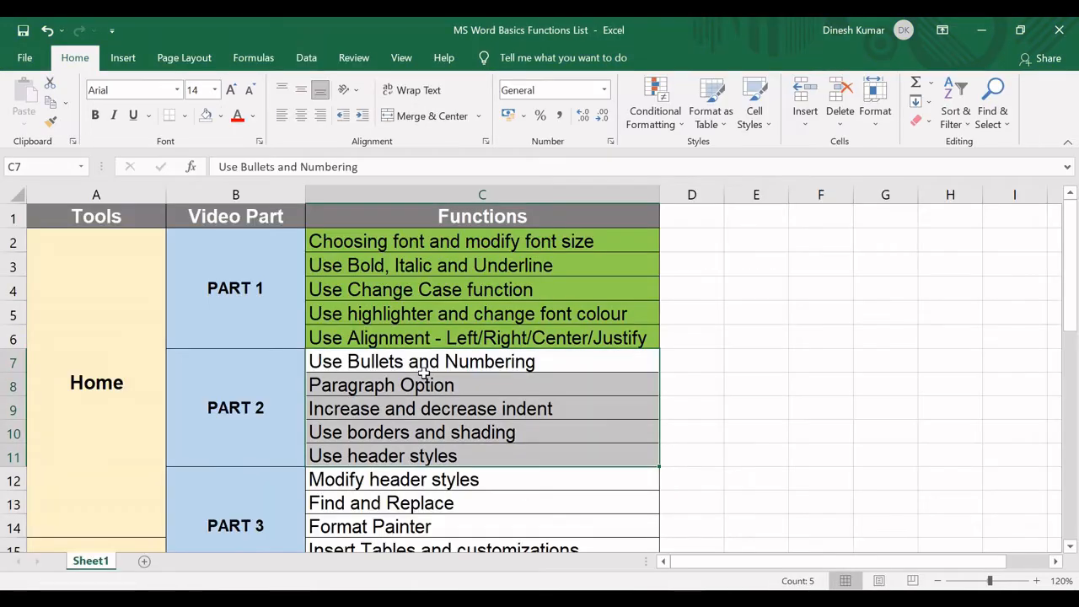
- Select all paragraphs in the Word document and preview solid round bullets and 1. 2. 3. numbering on them
{"action": "left_click", "coordinate": [375, 364]}
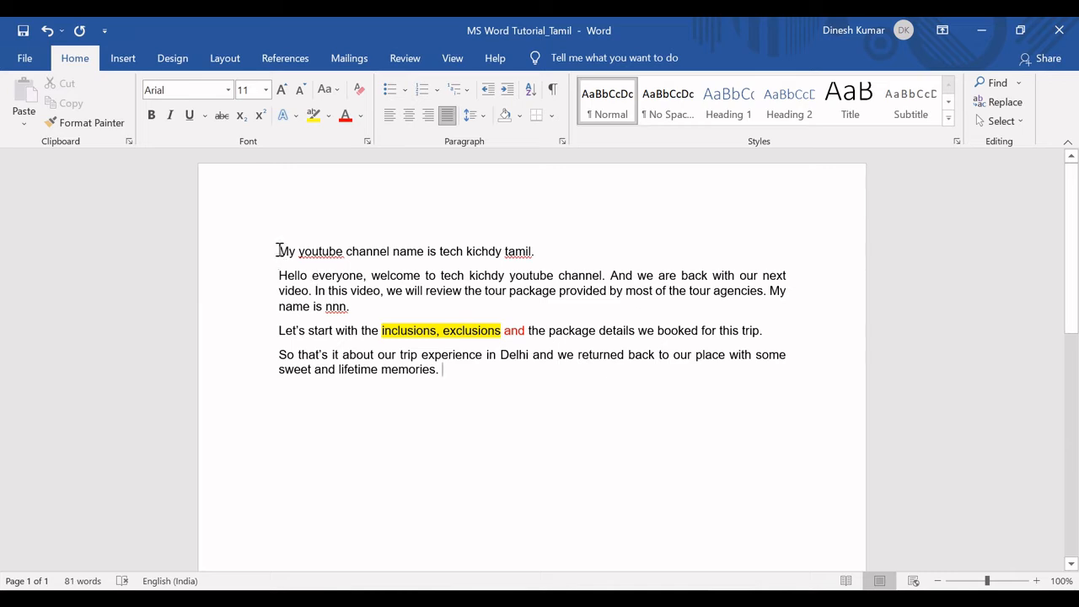
{"action": "left_click", "coordinate": [279, 250]}
{"action": "left_click_drag", "start_coordinate": [278, 251], "coordinate": [448, 368]}
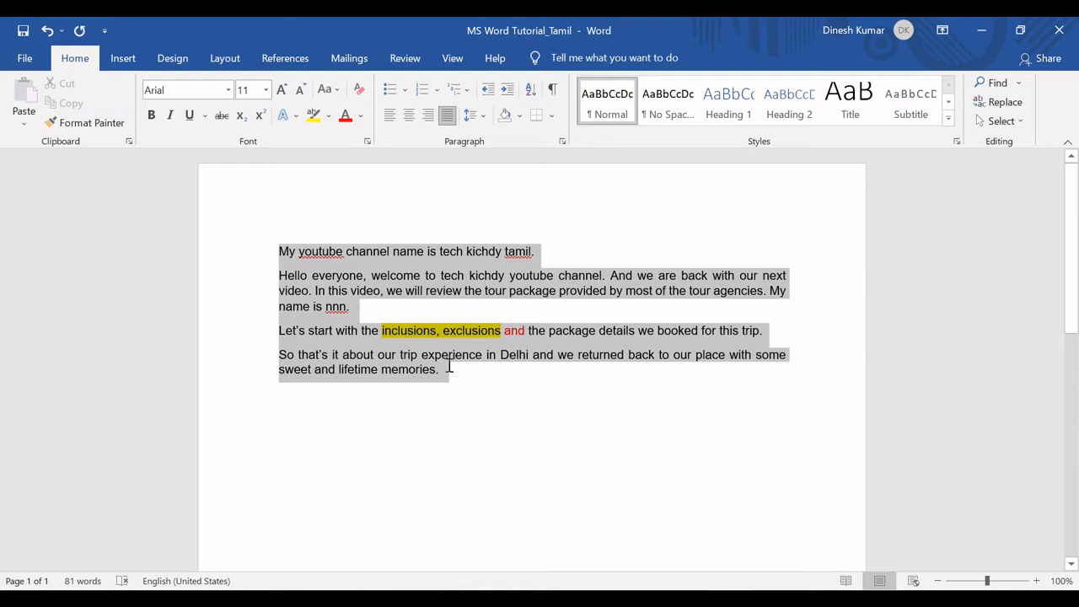
{"action": "left_click", "coordinate": [405, 91]}
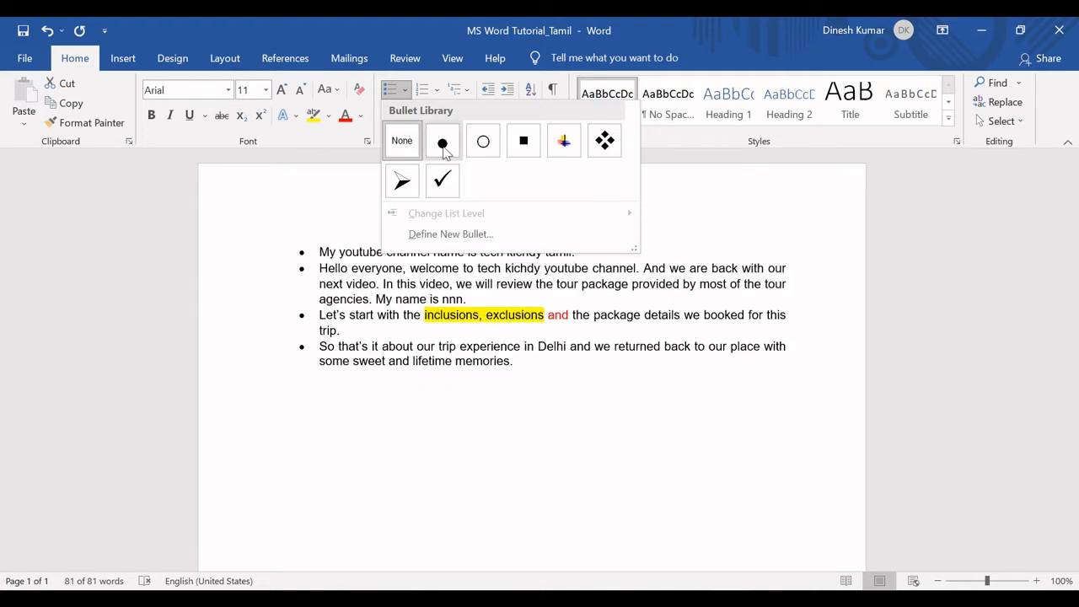
{"action": "left_click", "coordinate": [436, 90]}
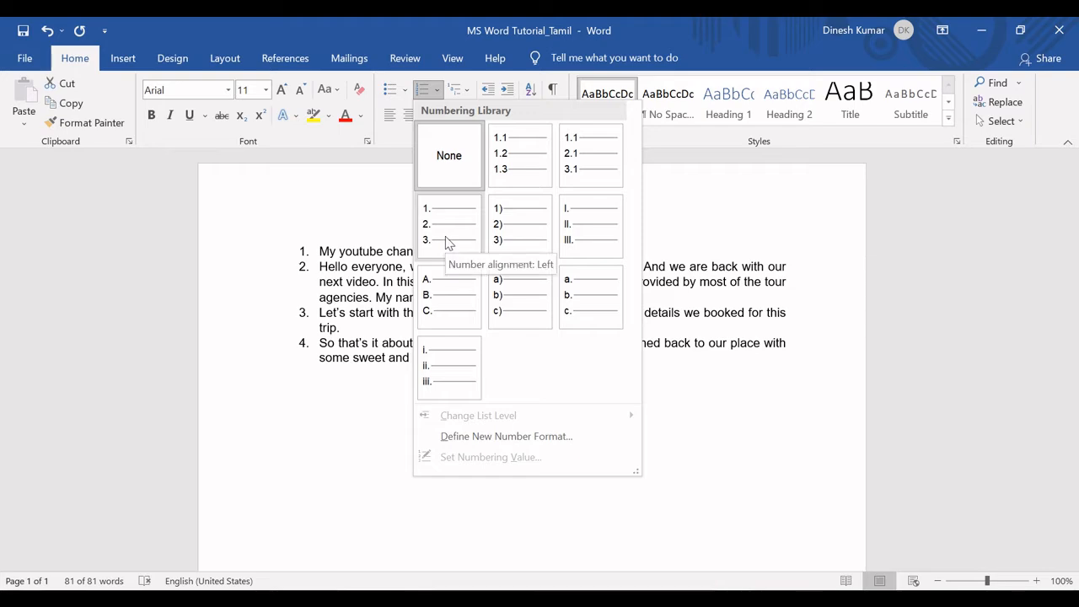
{"action": "left_click", "coordinate": [349, 381]}
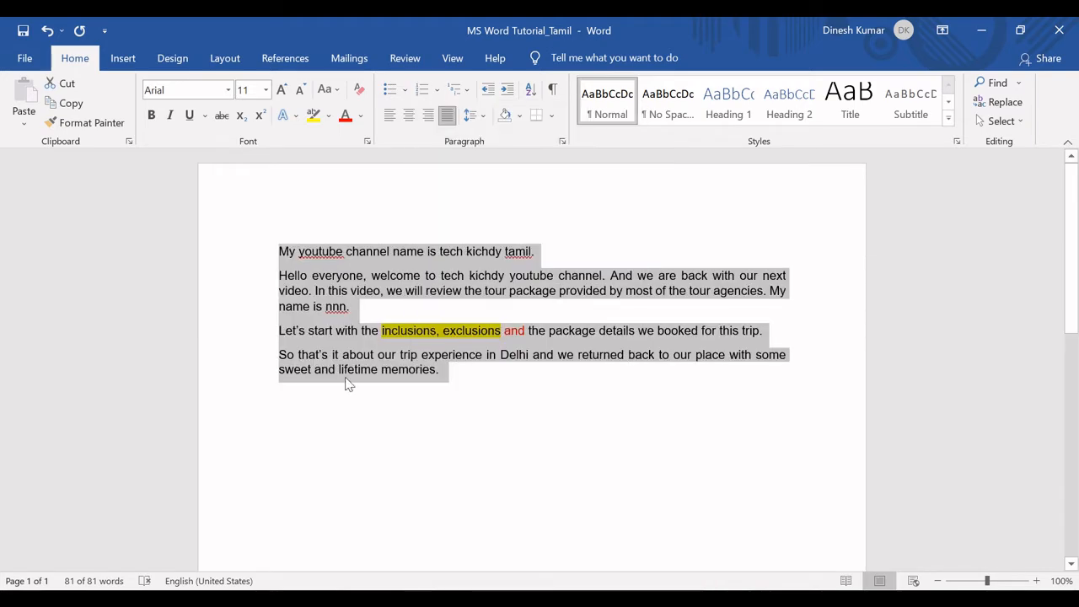
- Switch to the Excel functions list and fill the Use Bullets and Numbering cell with green
{"action": "left_click", "coordinate": [470, 389]}
{"action": "key", "text": "alt+Tab"}
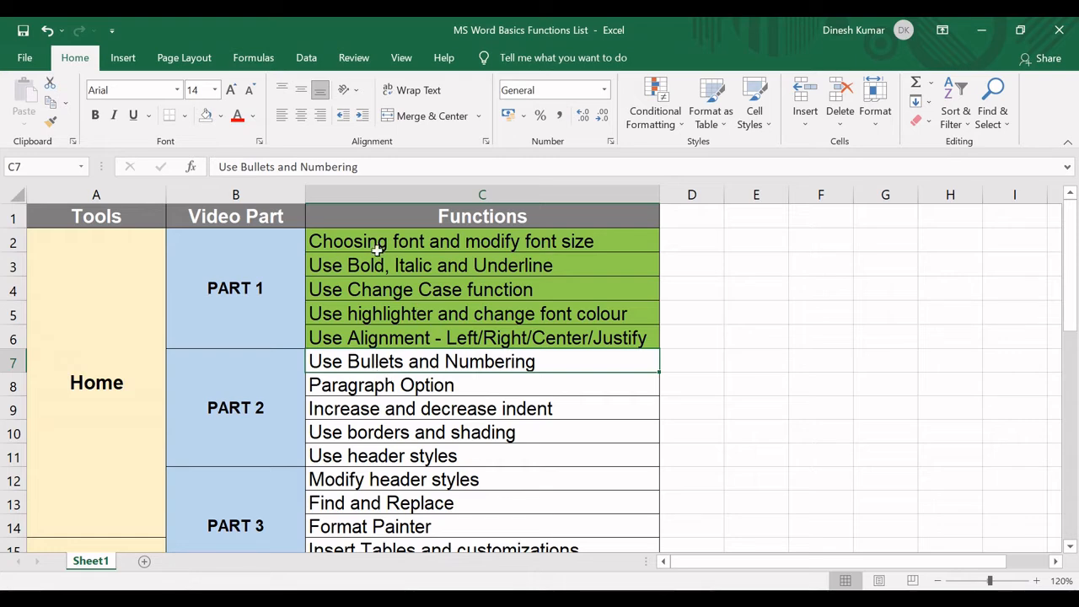
{"action": "left_click", "coordinate": [217, 120]}
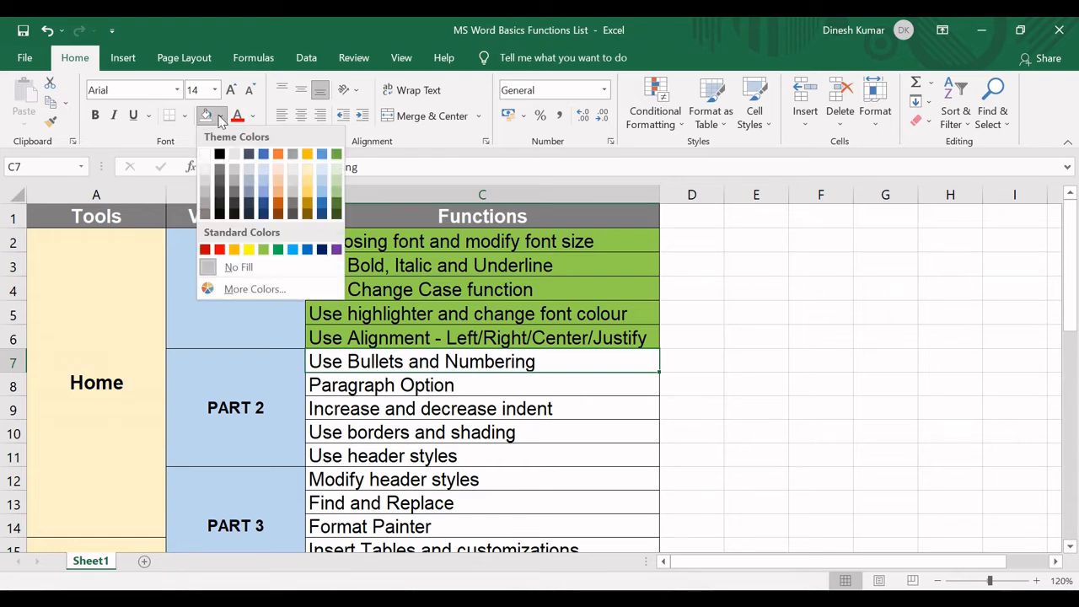
{"action": "left_click", "coordinate": [263, 246]}
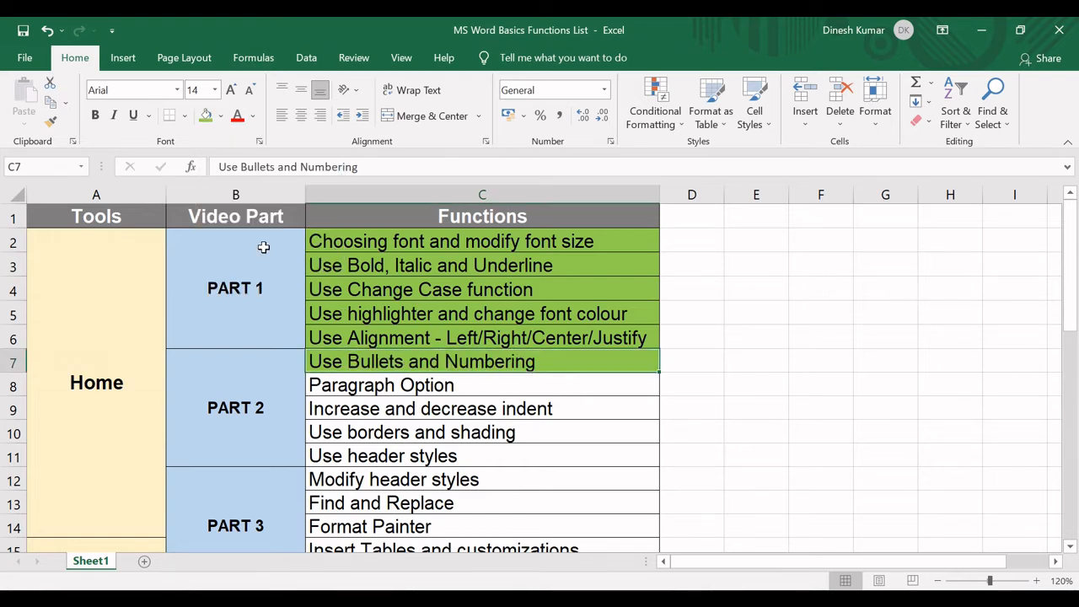
{"action": "left_click", "coordinate": [377, 383]}
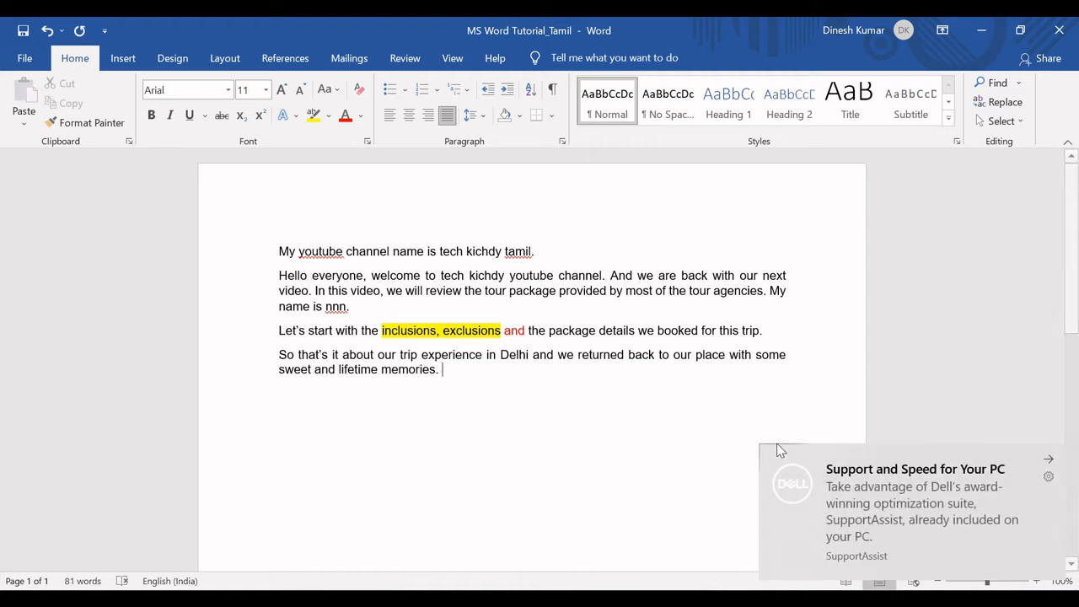
- Switch back to Word, try a left paragraph indentation of -1 cm on all the text, and undo it
{"action": "left_click", "coordinate": [1047, 460]}
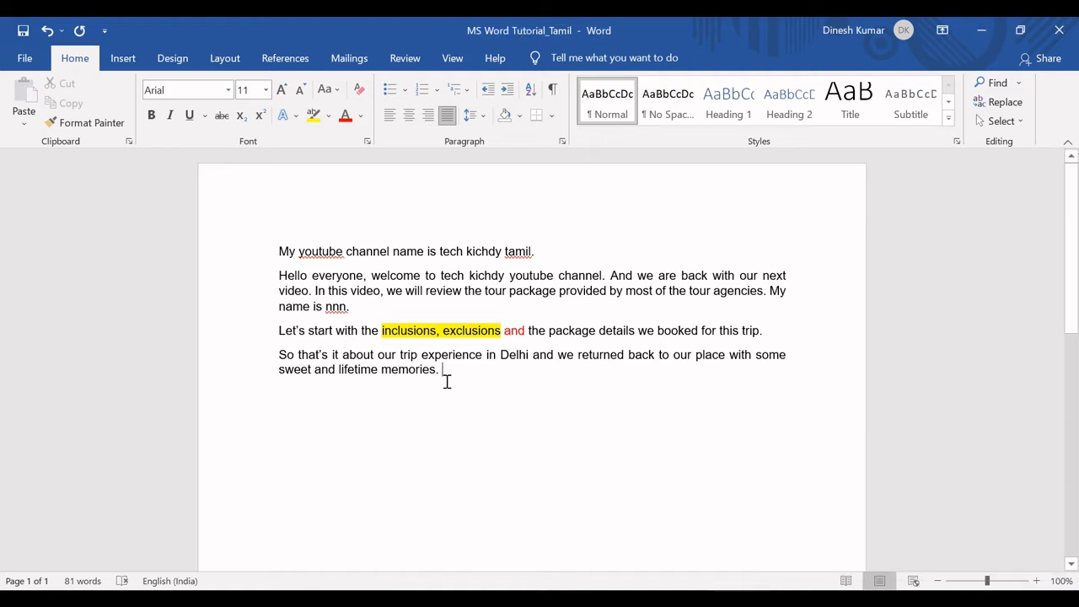
{"action": "left_click_drag", "start_coordinate": [446, 370], "coordinate": [255, 232]}
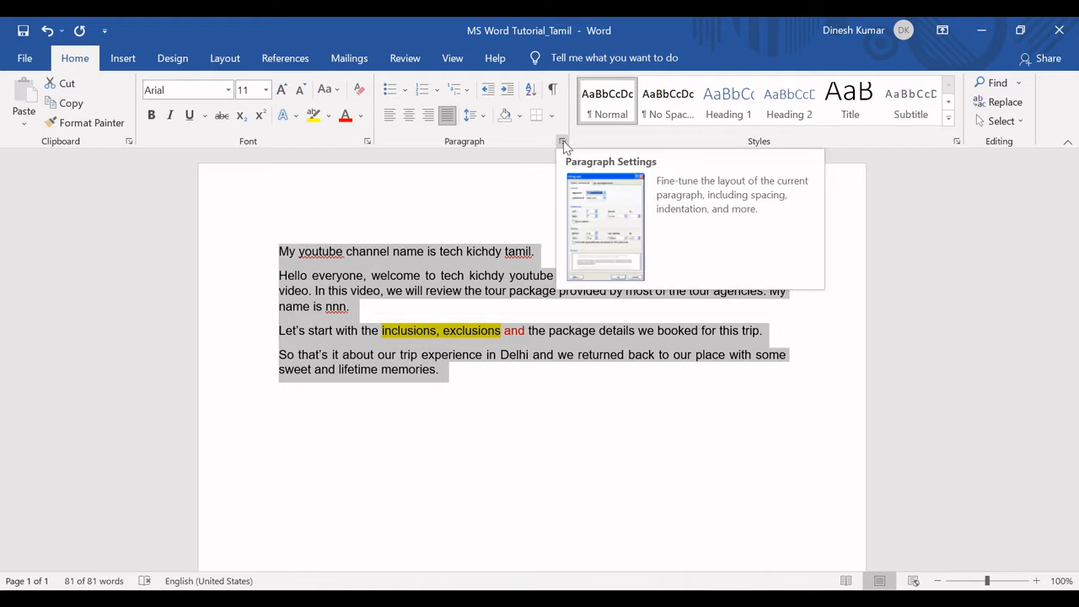
{"action": "right_click", "coordinate": [342, 264]}
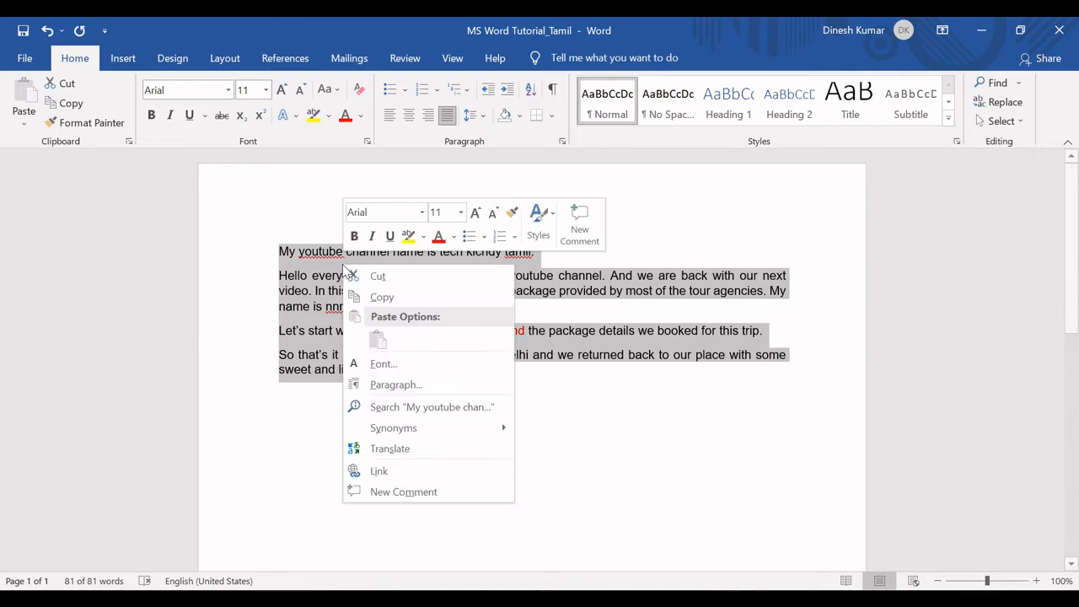
{"action": "left_click", "coordinate": [413, 386]}
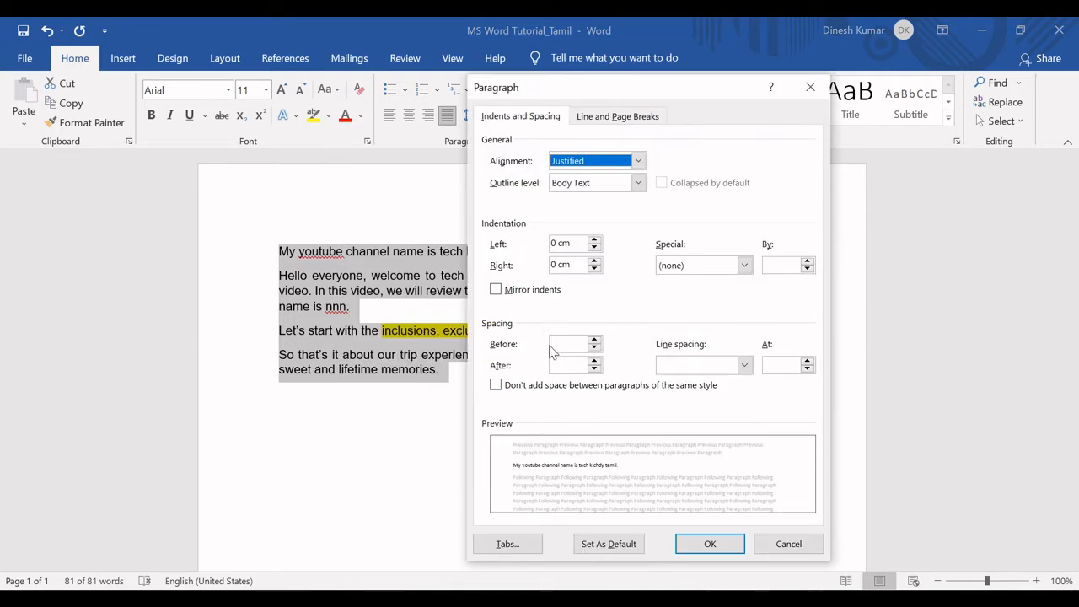
{"action": "left_click_drag", "start_coordinate": [679, 90], "coordinate": [755, 76]}
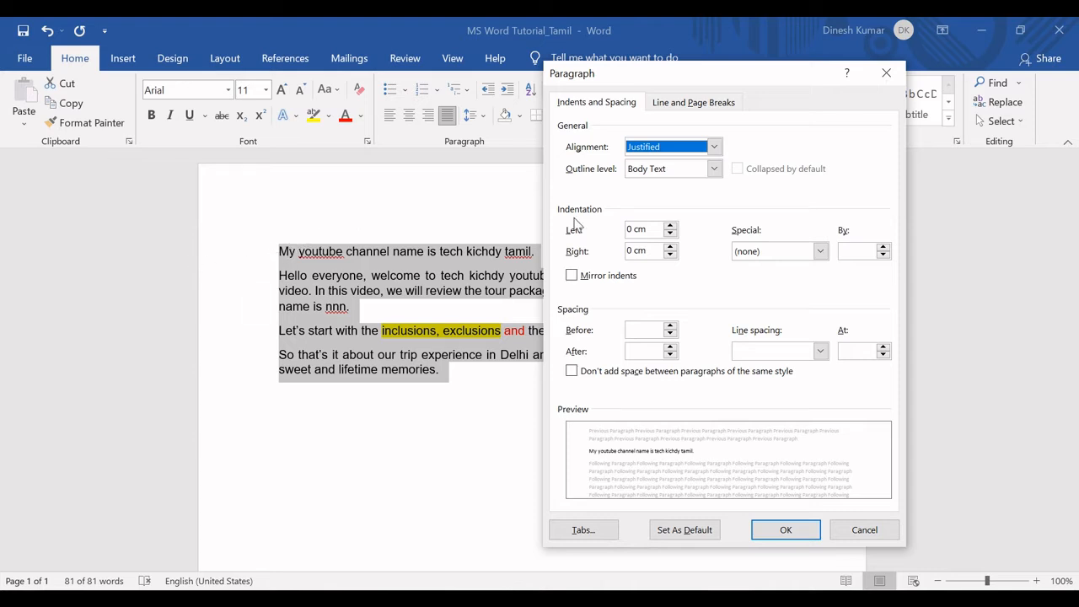
{"action": "left_click", "coordinate": [670, 233]}
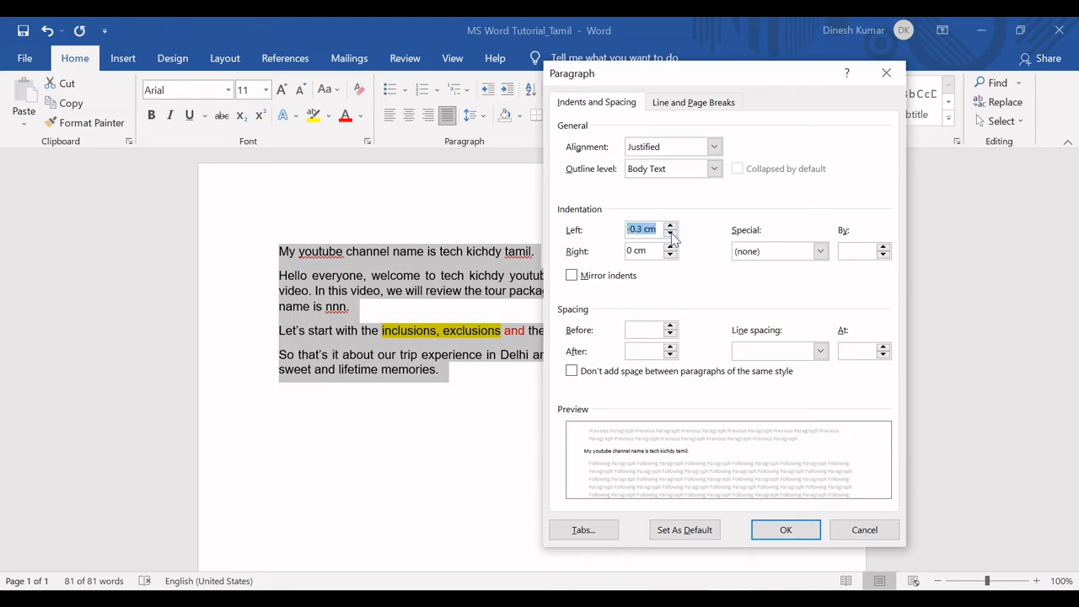
{"action": "left_click", "coordinate": [670, 234]}
{"action": "left_click", "coordinate": [670, 234]}
{"action": "left_click", "coordinate": [670, 234]}
{"action": "left_click", "coordinate": [670, 234]}
{"action": "left_click", "coordinate": [670, 233]}
{"action": "left_click", "coordinate": [670, 233]}
{"action": "left_click", "coordinate": [670, 234]}
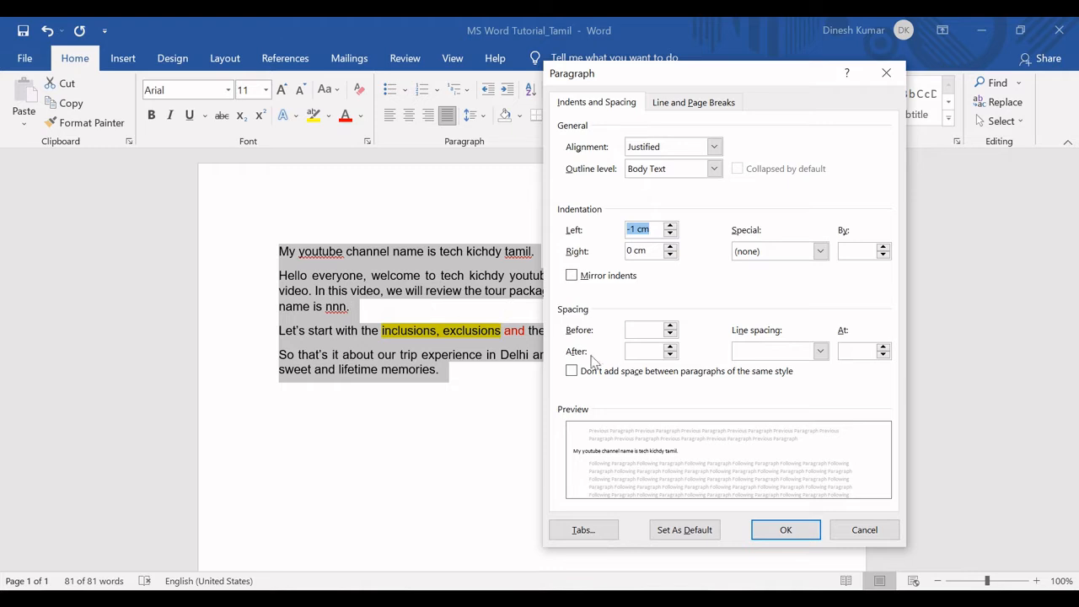
{"action": "left_click", "coordinate": [785, 530]}
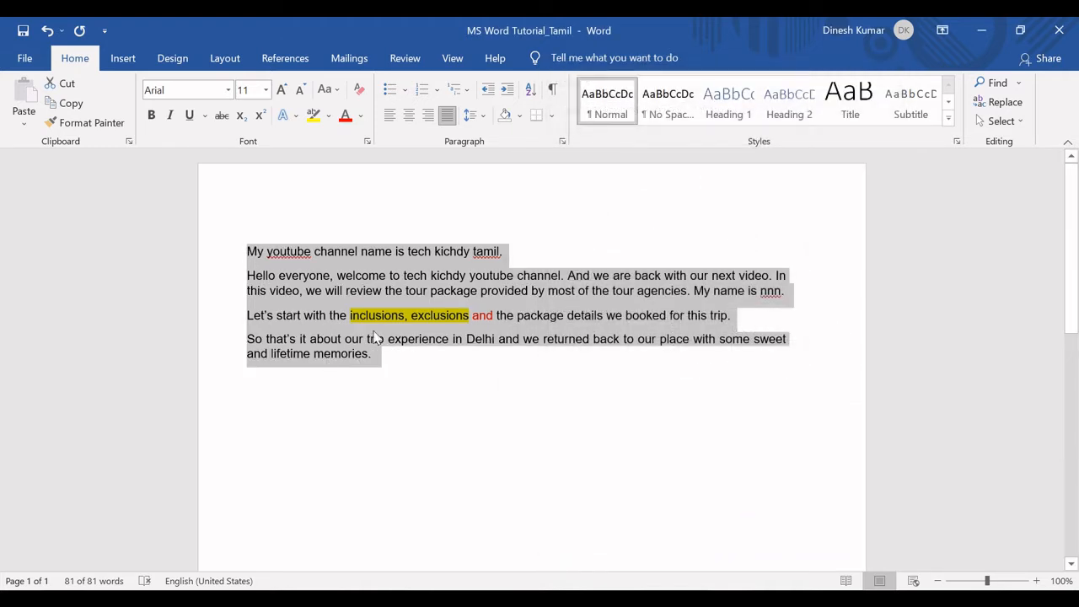
{"action": "key", "text": "ctrl+z"}
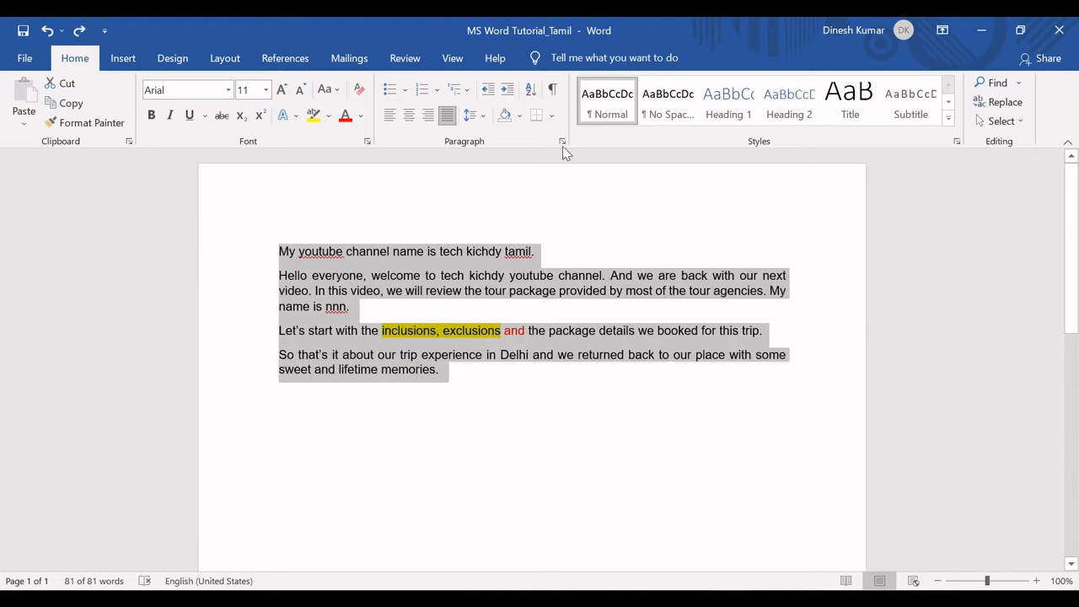
- Try a positive left paragraph indentation on all the text, and undo it
{"action": "left_click", "coordinate": [562, 143]}
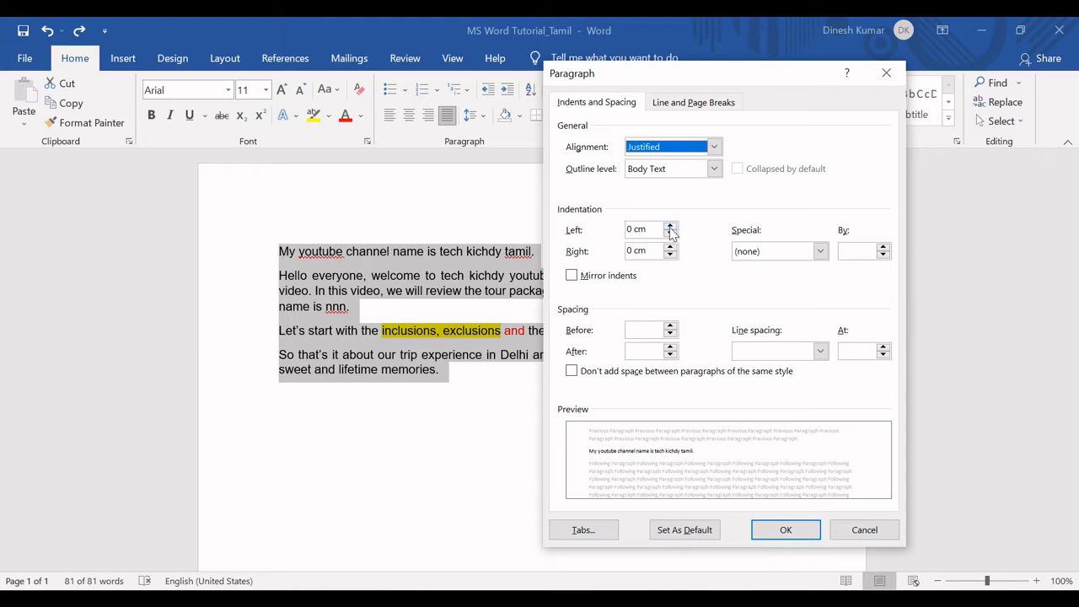
{"action": "left_click_drag", "start_coordinate": [671, 229], "coordinate": [671, 229]}
{"action": "left_click", "coordinate": [786, 528]}
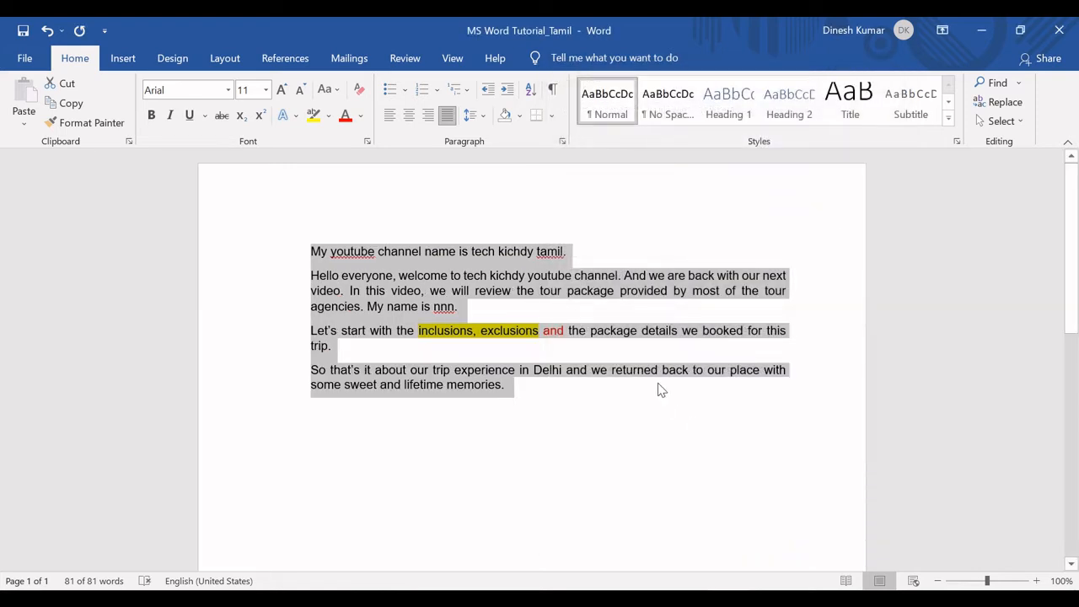
{"action": "key", "text": "ctrl+z"}
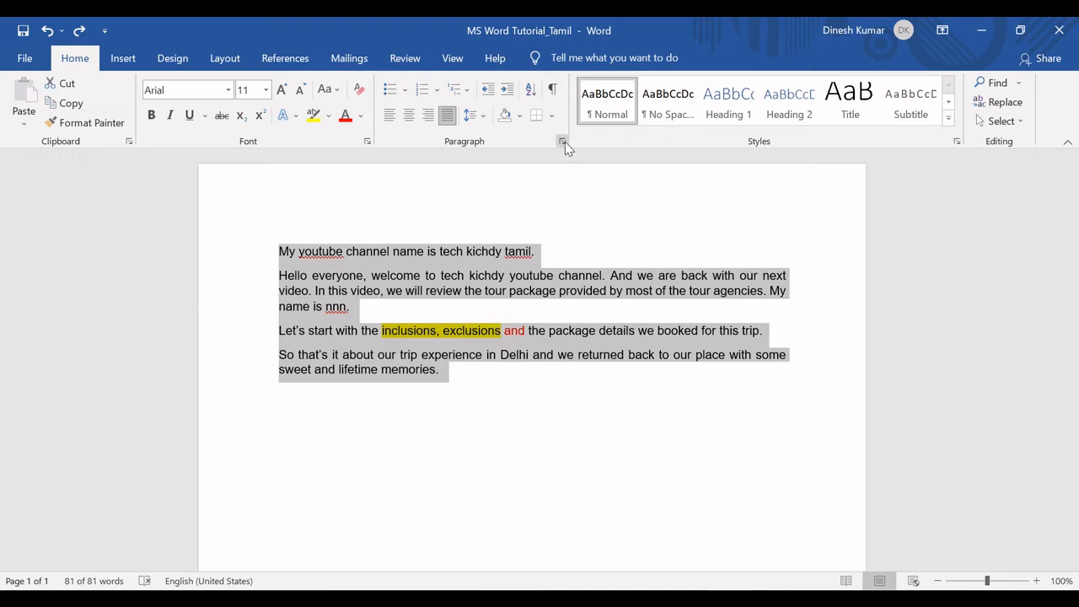
- Review the indentation and spacing options in the paragraph settings, and close them without changes
{"action": "left_click", "coordinate": [561, 141]}
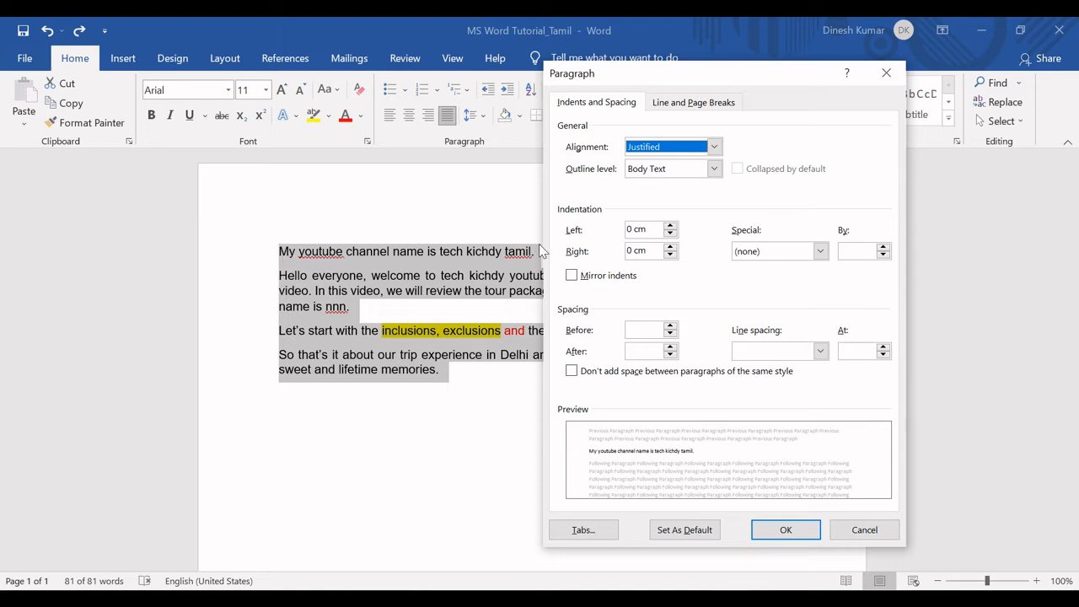
{"action": "left_click", "coordinate": [882, 530]}
{"action": "left_click", "coordinate": [517, 452]}
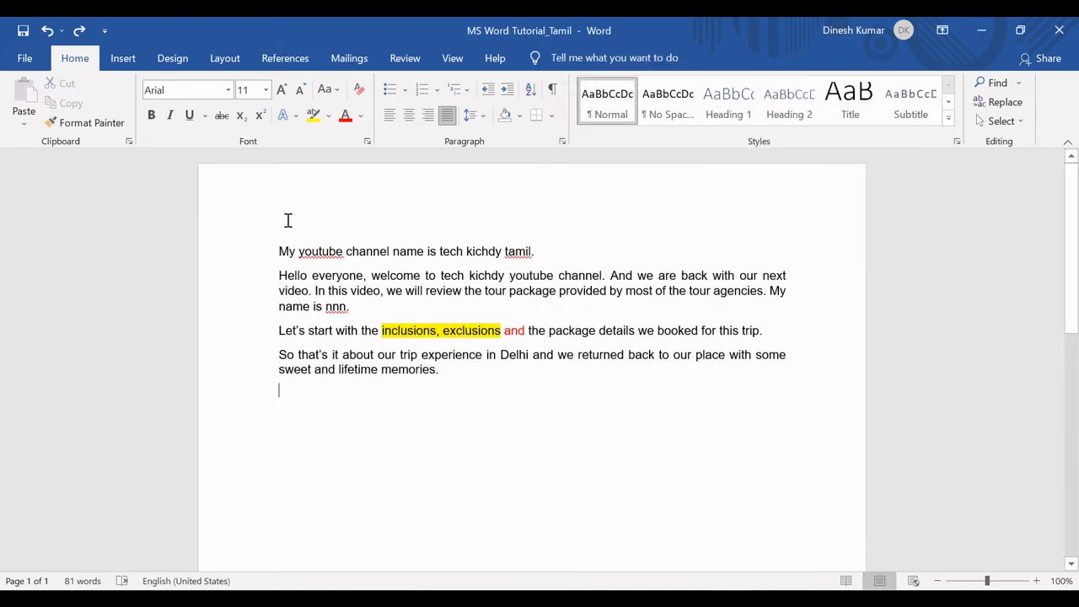
{"action": "left_click_drag", "start_coordinate": [278, 250], "coordinate": [573, 250]}
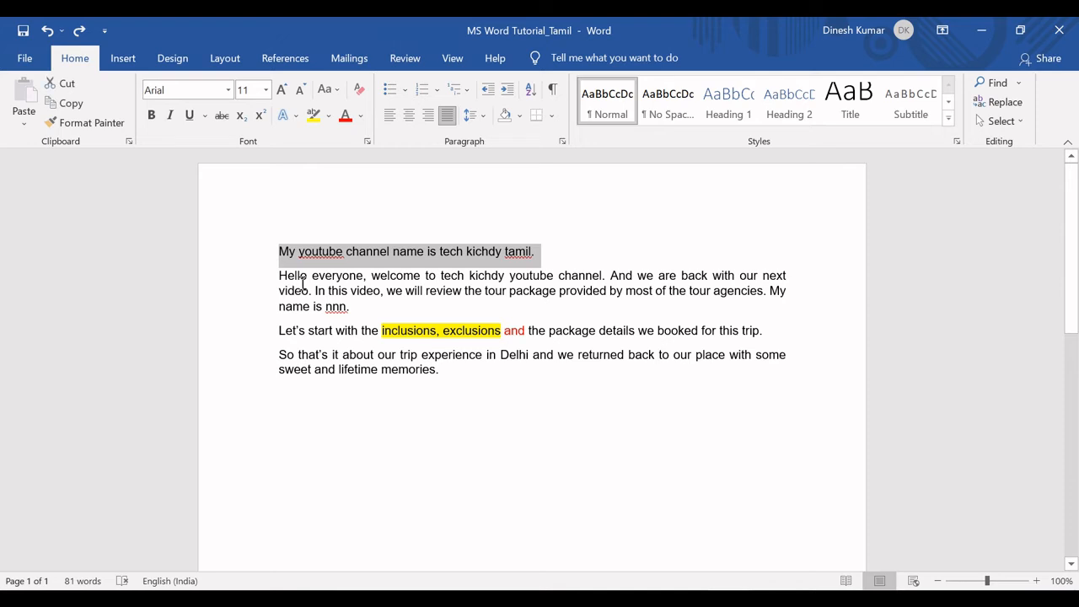
{"action": "left_click_drag", "start_coordinate": [281, 275], "coordinate": [353, 308]}
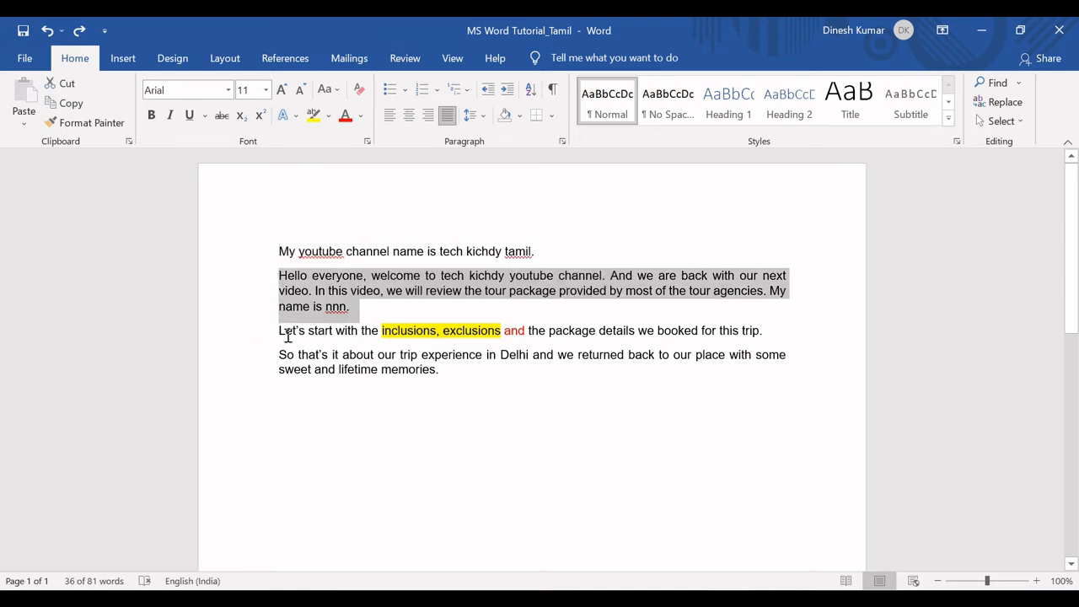
{"action": "left_click_drag", "start_coordinate": [283, 332], "coordinate": [805, 353]}
{"action": "left_click", "coordinate": [524, 365]}
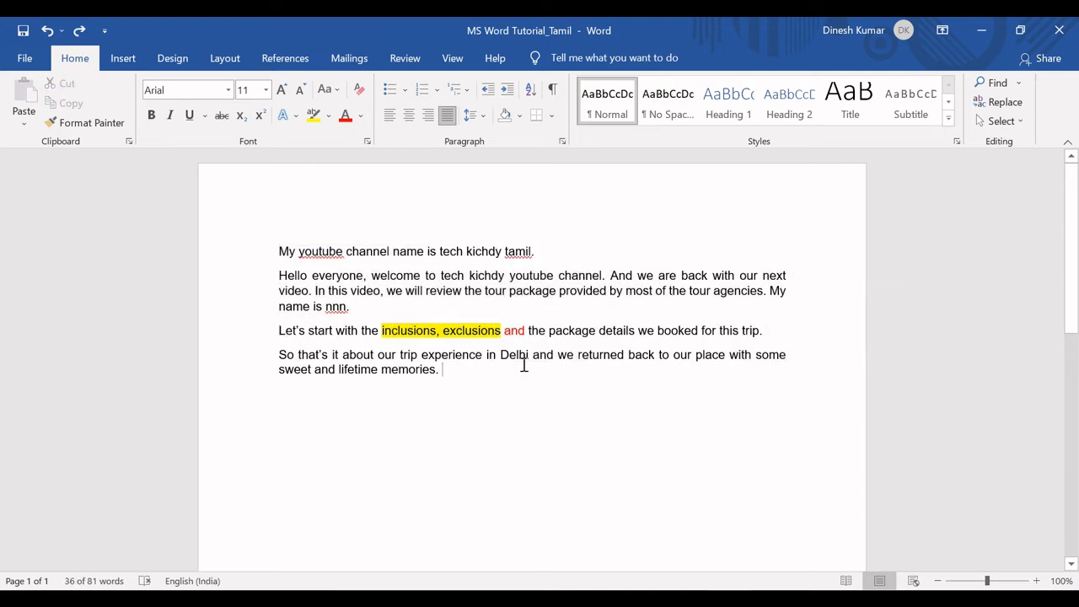
- Set the paragraph spacing before and after to 6 pt for all the text
{"action": "left_click_drag", "start_coordinate": [274, 251], "coordinate": [455, 376]}
{"action": "left_click", "coordinate": [561, 141]}
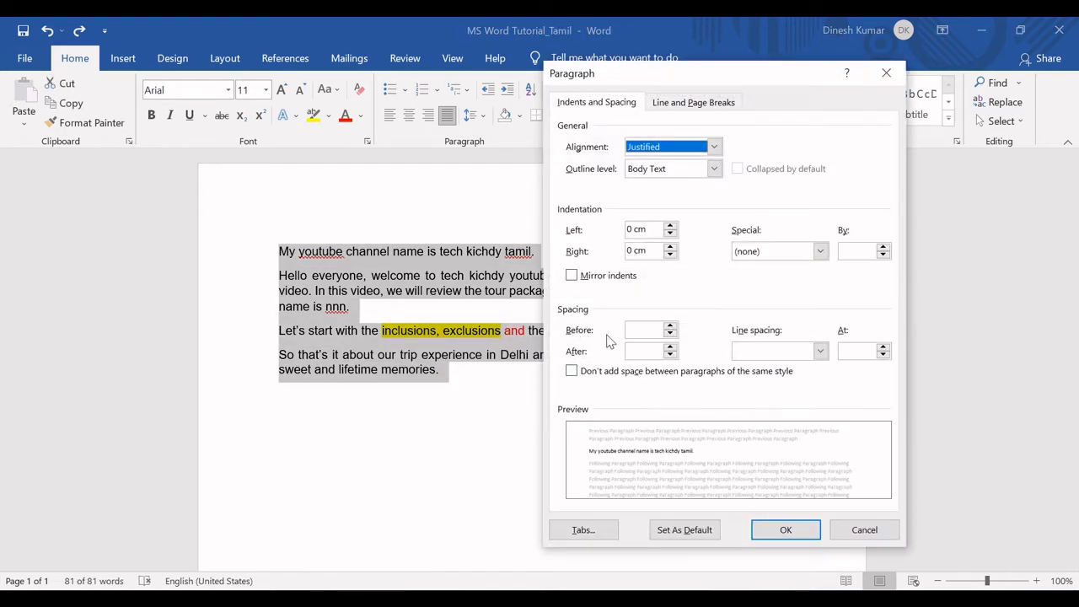
{"action": "left_click", "coordinate": [644, 329]}
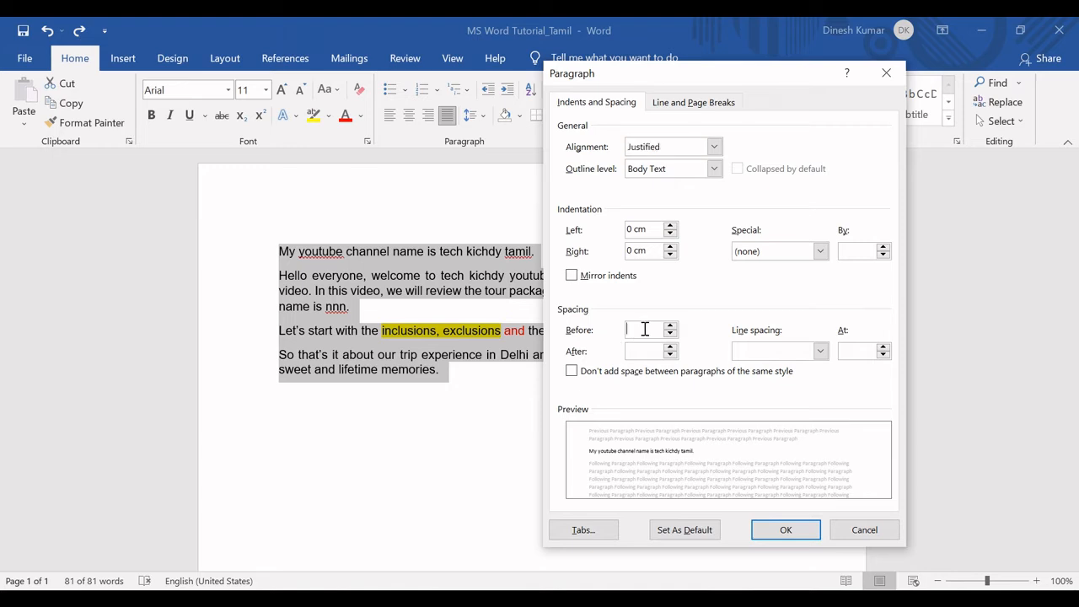
{"action": "left_click", "coordinate": [670, 325]}
{"action": "left_click", "coordinate": [671, 347]}
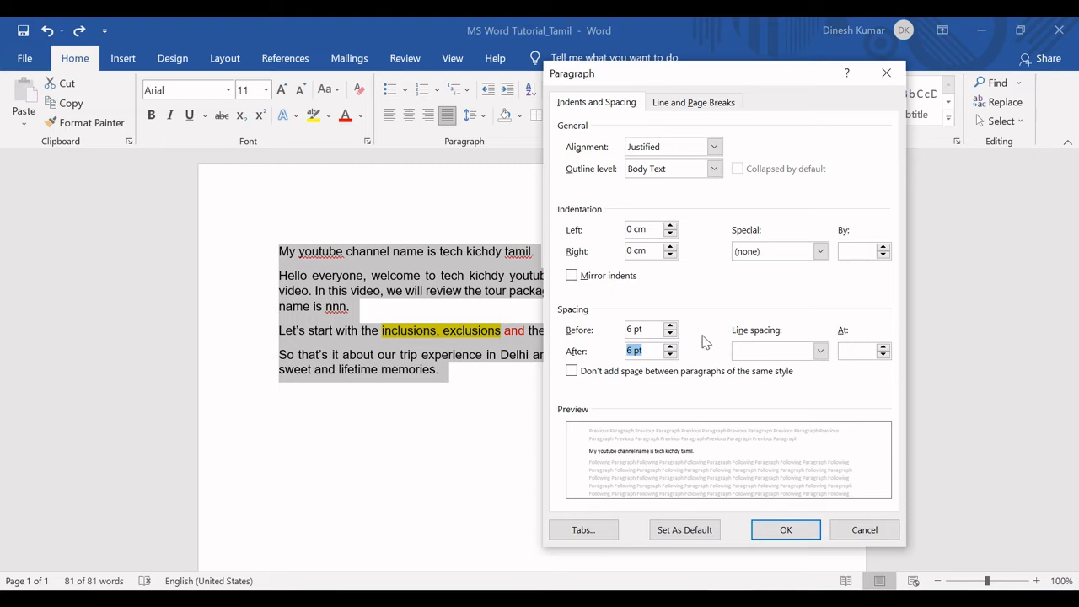
{"action": "left_click", "coordinate": [764, 527]}
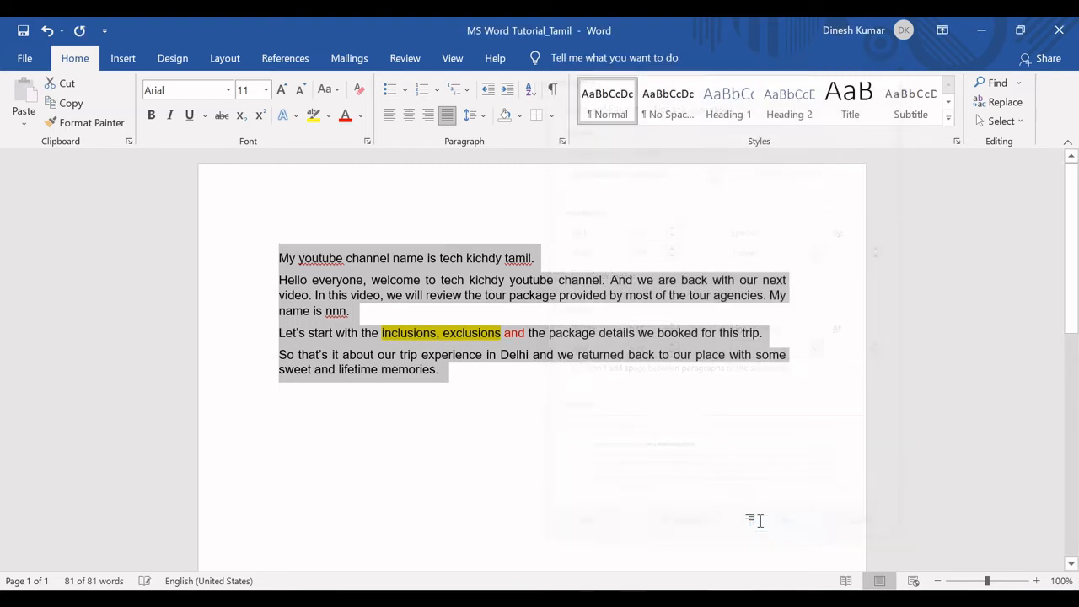
{"action": "left_click", "coordinate": [308, 281]}
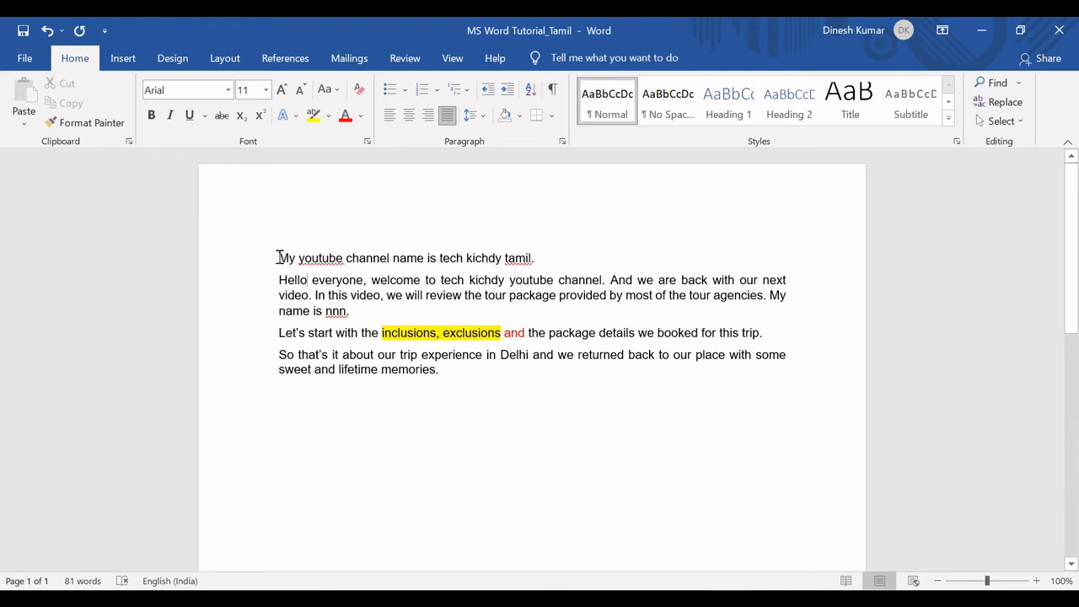
- Review the line spacing options in the paragraph settings for all the text, and close them without changes
{"action": "left_click_drag", "start_coordinate": [278, 257], "coordinate": [252, 248]}
{"action": "left_click", "coordinate": [448, 378]}
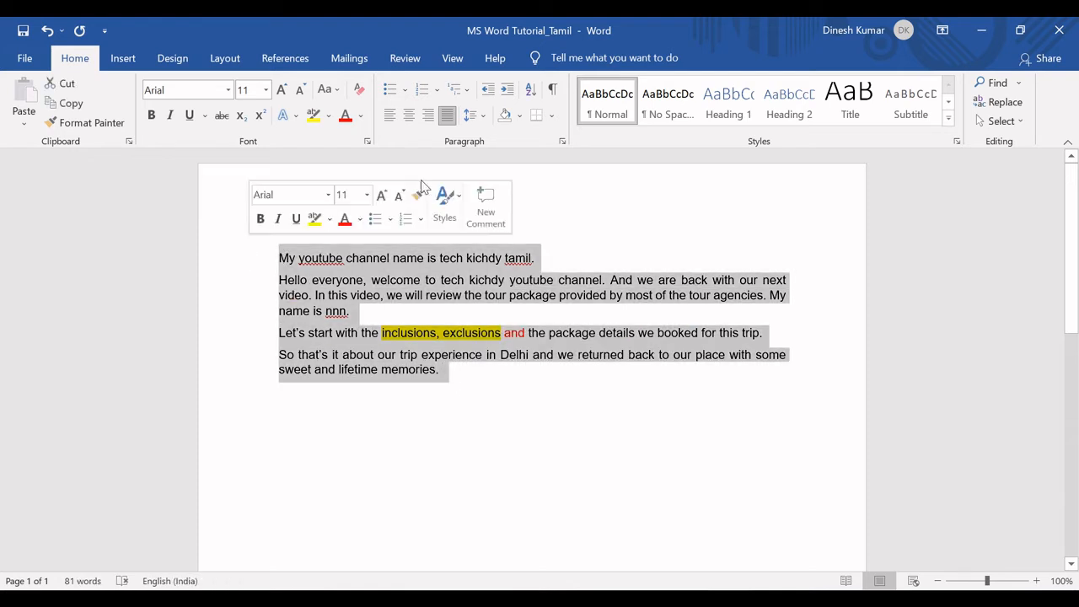
{"action": "left_click", "coordinate": [564, 141]}
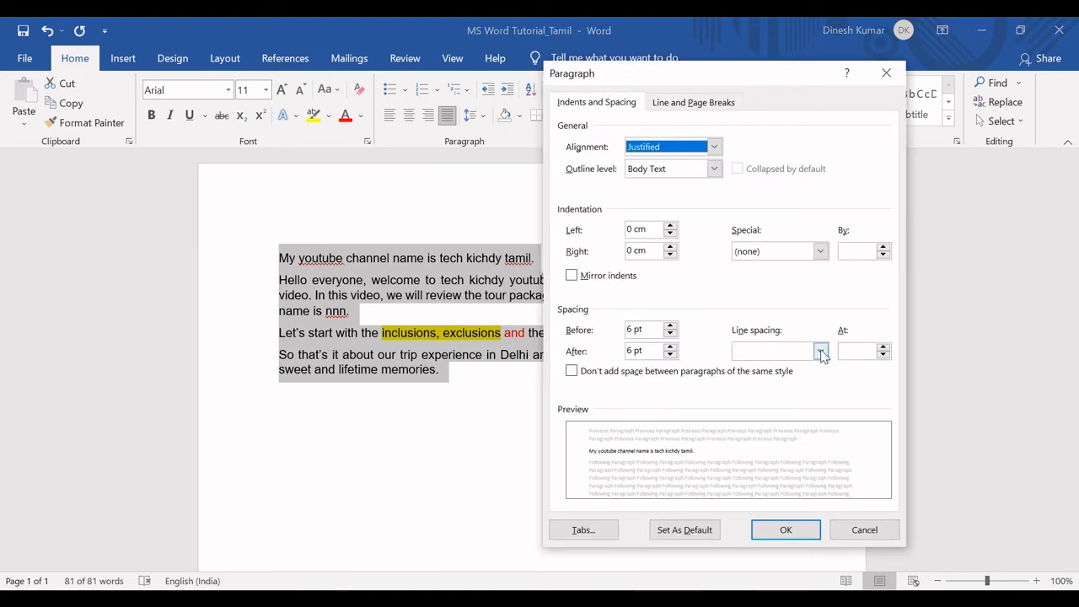
{"action": "left_click", "coordinate": [820, 353]}
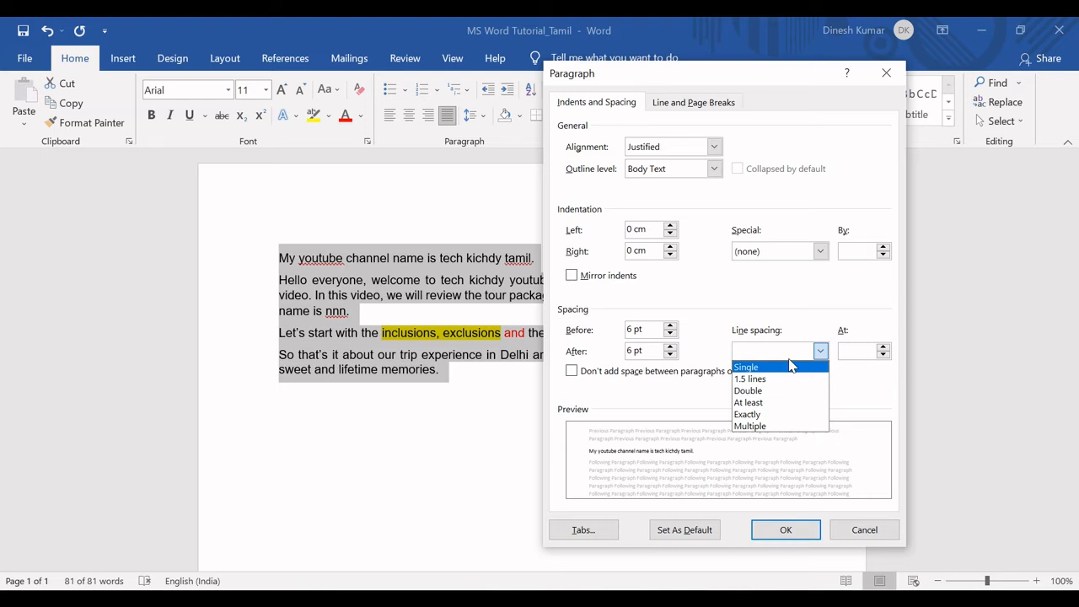
{"action": "left_click", "coordinate": [866, 530]}
{"action": "left_click", "coordinate": [464, 268]}
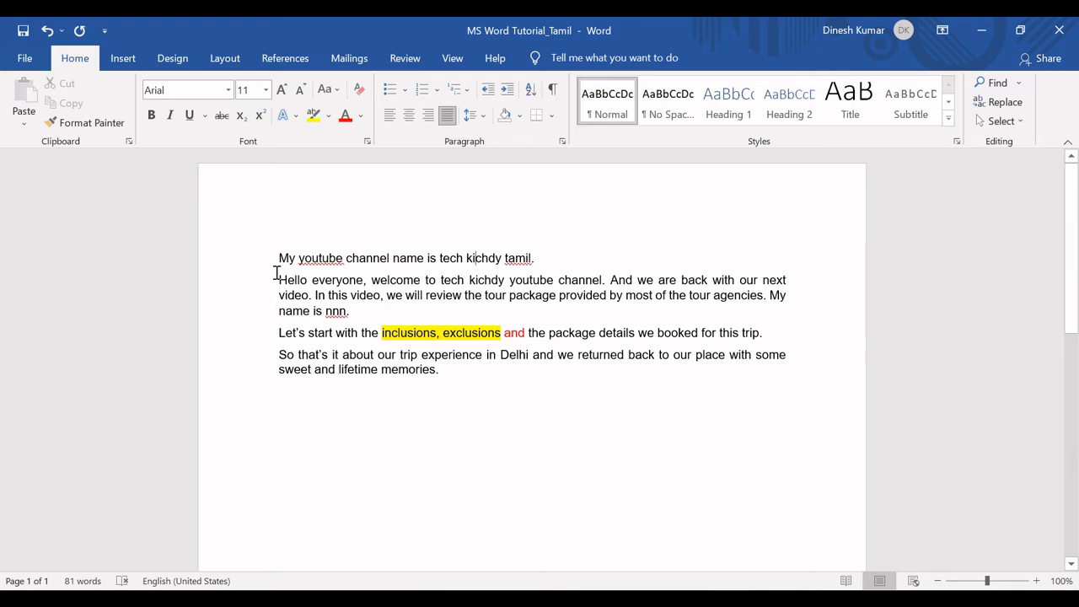
- Set the line spacing of the "Hello everyone" paragraph to 1.5 lines
{"action": "left_click_drag", "start_coordinate": [277, 268], "coordinate": [349, 311]}
{"action": "left_click", "coordinate": [307, 310]}
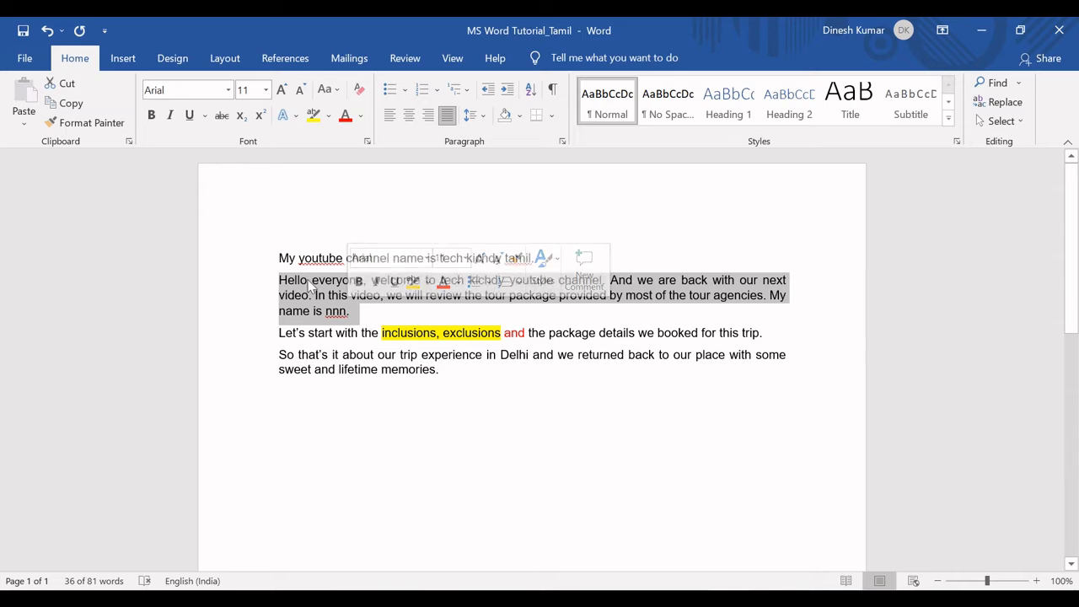
{"action": "left_click", "coordinate": [557, 141]}
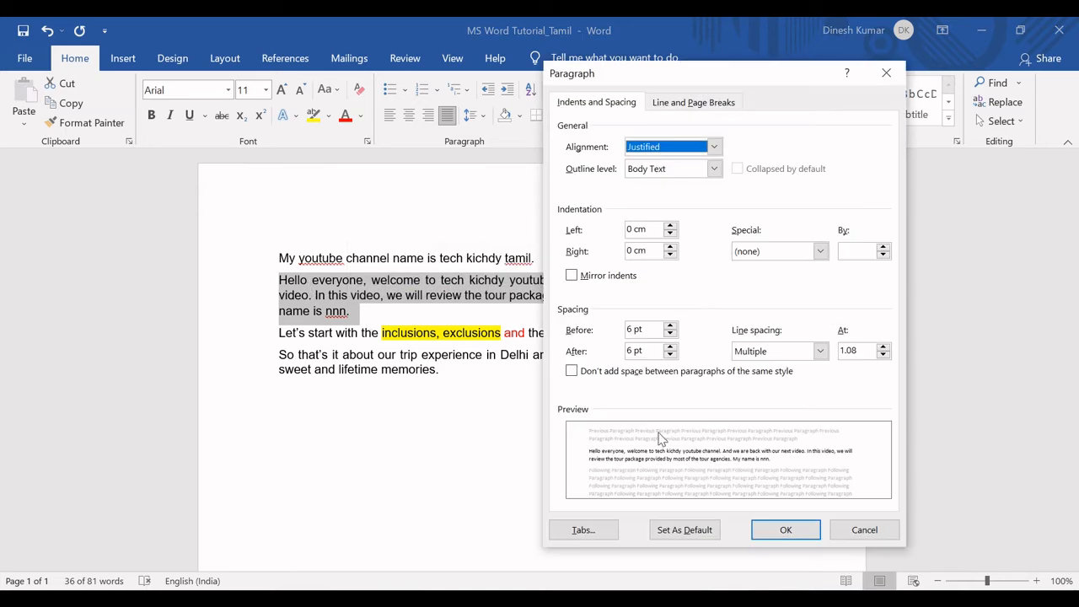
{"action": "left_click", "coordinate": [820, 351]}
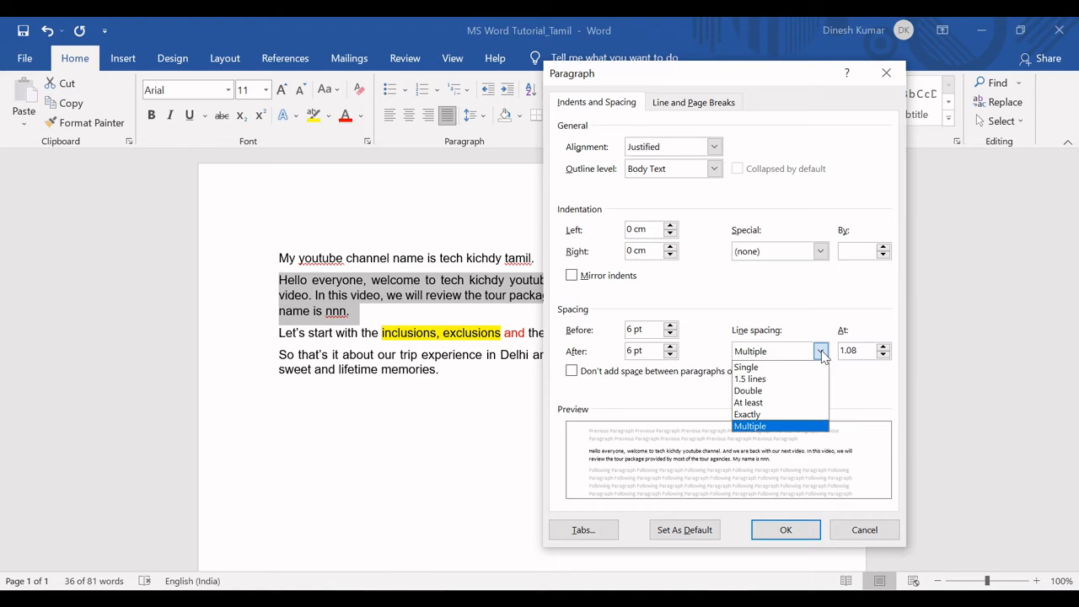
{"action": "left_click", "coordinate": [775, 380]}
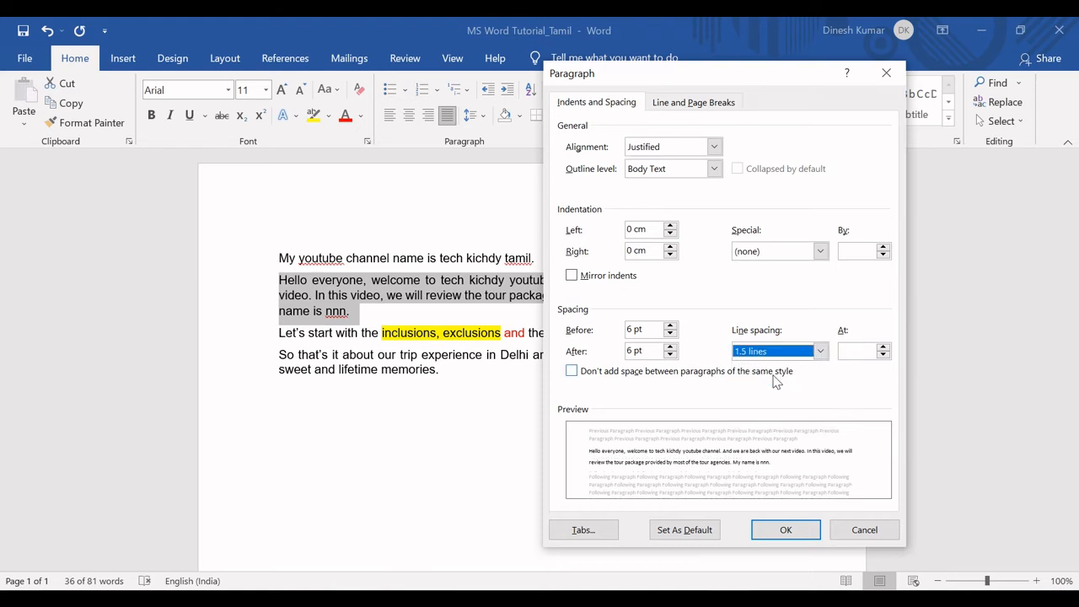
{"action": "left_click", "coordinate": [784, 529]}
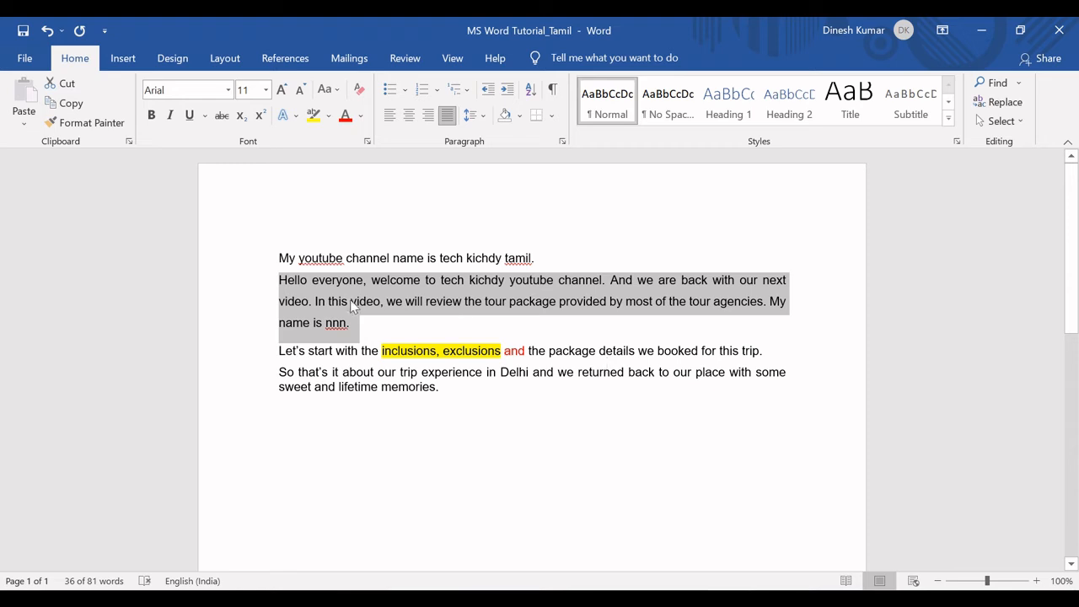
- Set the line spacing of the "Hello everyone" paragraph to Single
{"action": "left_click", "coordinate": [562, 143]}
{"action": "left_click", "coordinate": [820, 350]}
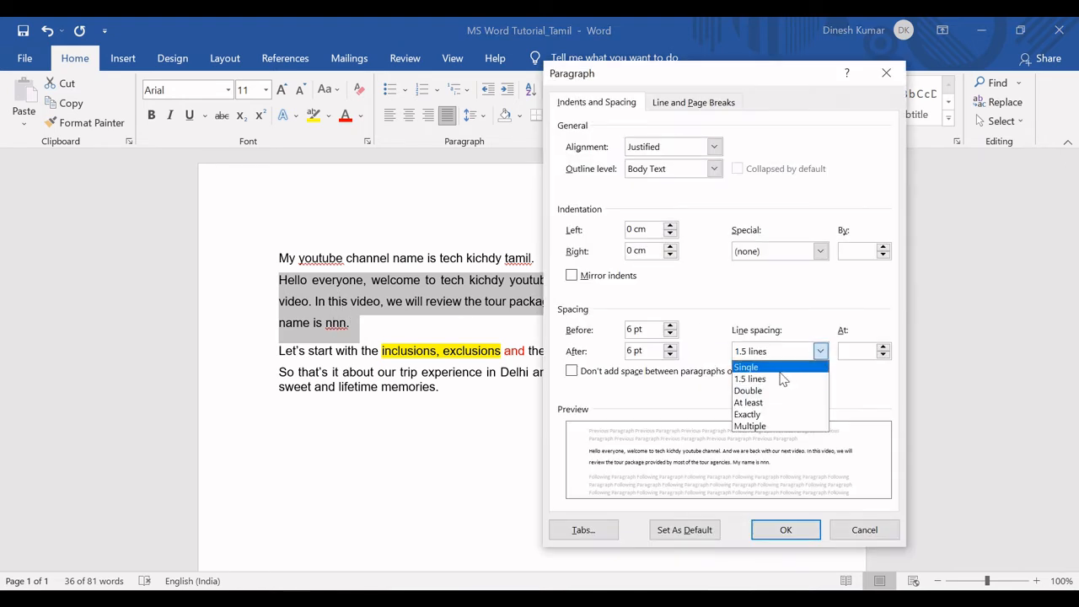
{"action": "left_click", "coordinate": [781, 370]}
{"action": "left_click", "coordinate": [771, 529]}
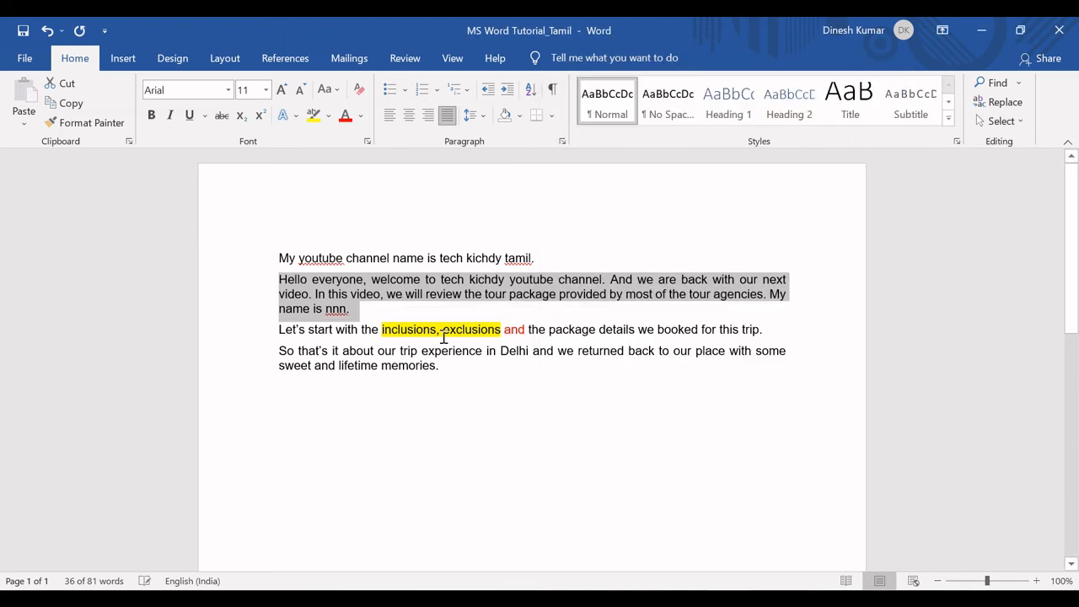
{"action": "left_click", "coordinate": [467, 362]}
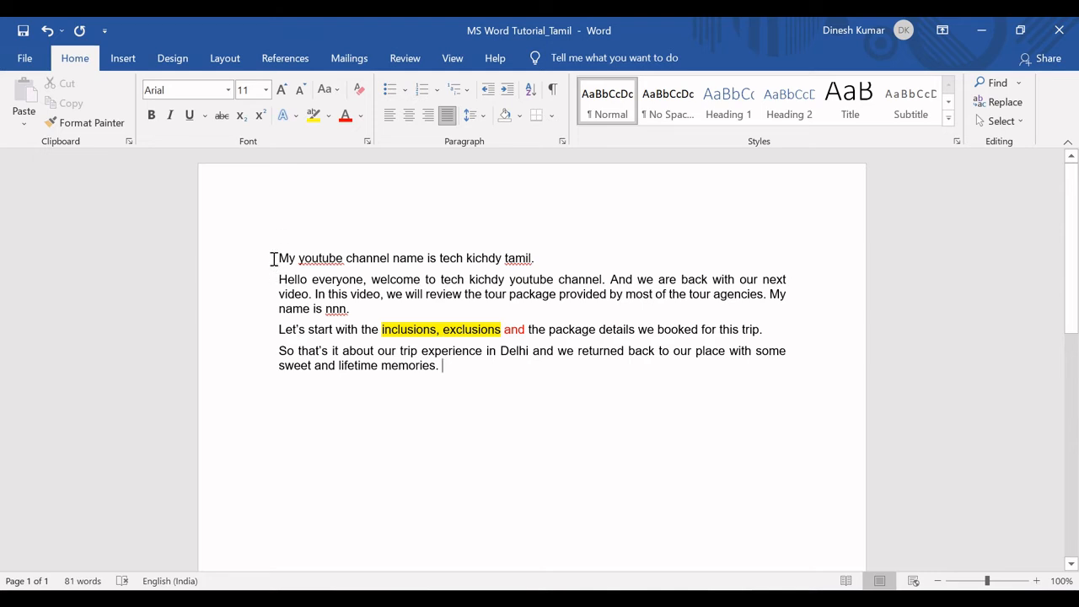
{"action": "left_click_drag", "start_coordinate": [278, 258], "coordinate": [513, 362]}
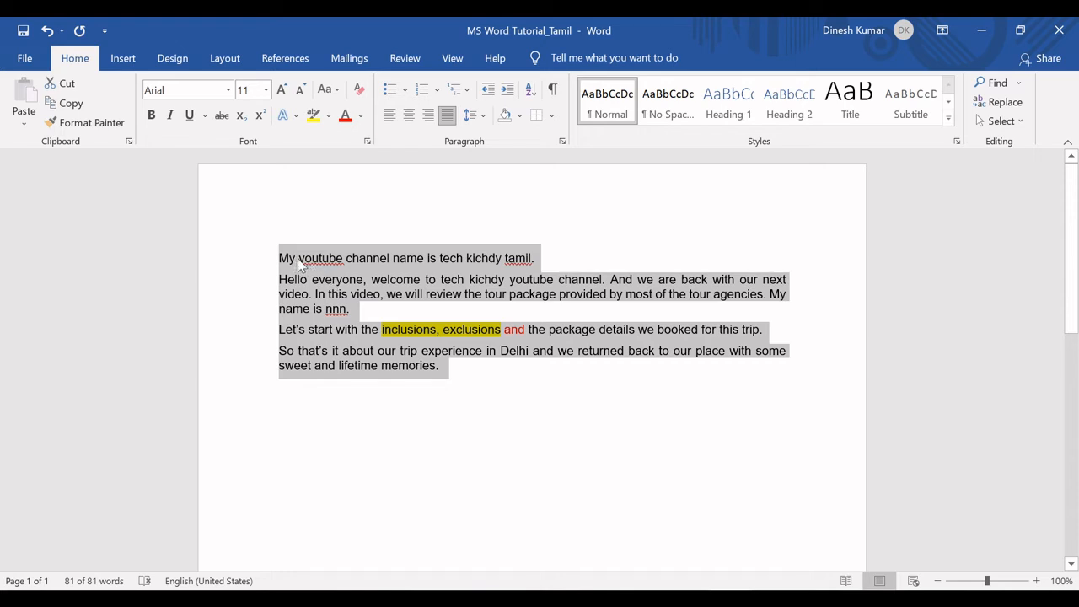
{"action": "left_click", "coordinate": [453, 371]}
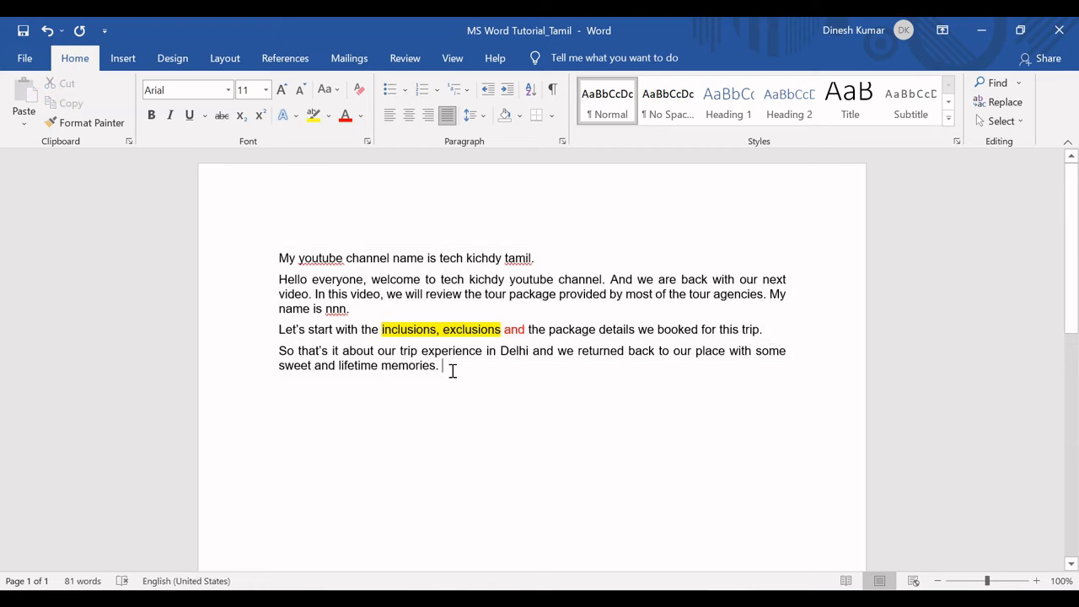
{"action": "double_click", "coordinate": [450, 368]}
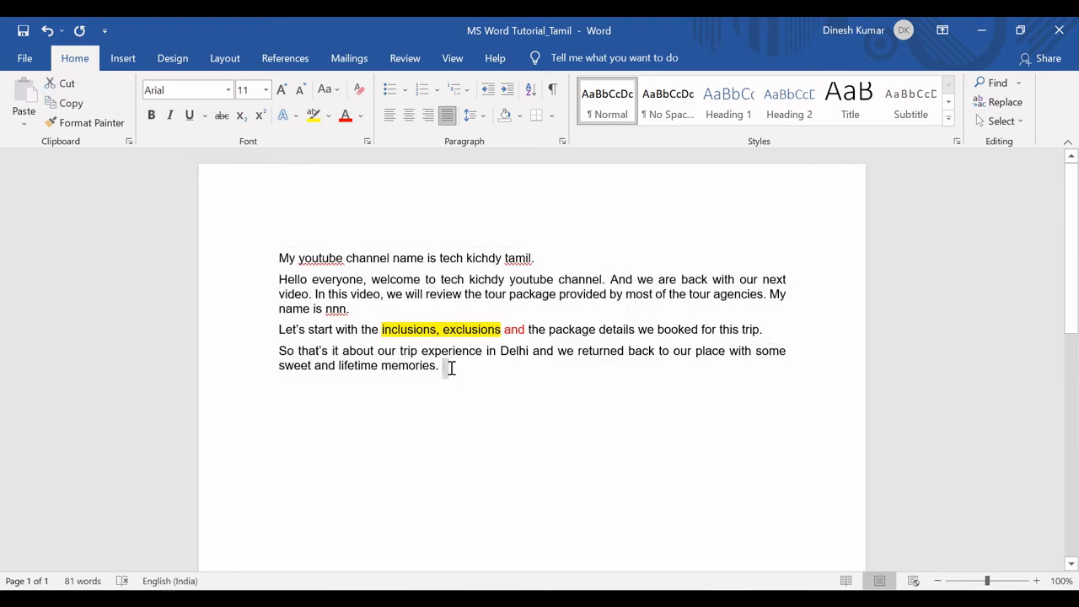
{"action": "left_click", "coordinate": [450, 368]}
- Switch to the Excel functions list and fill the Paragraph Option cell with green
{"action": "key", "text": "alt+Tab"}
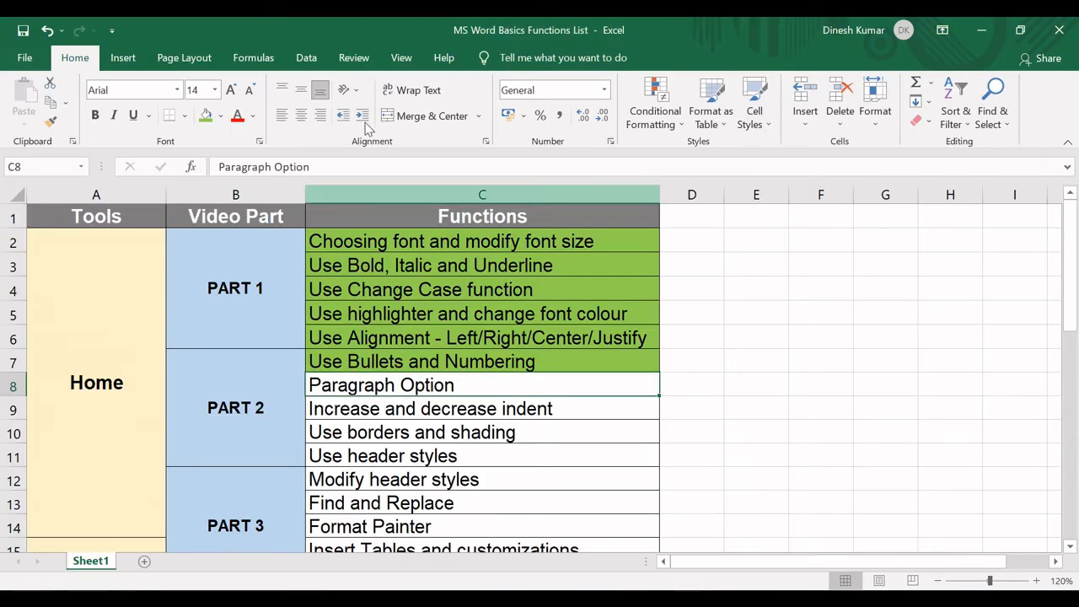
{"action": "left_click", "coordinate": [205, 118]}
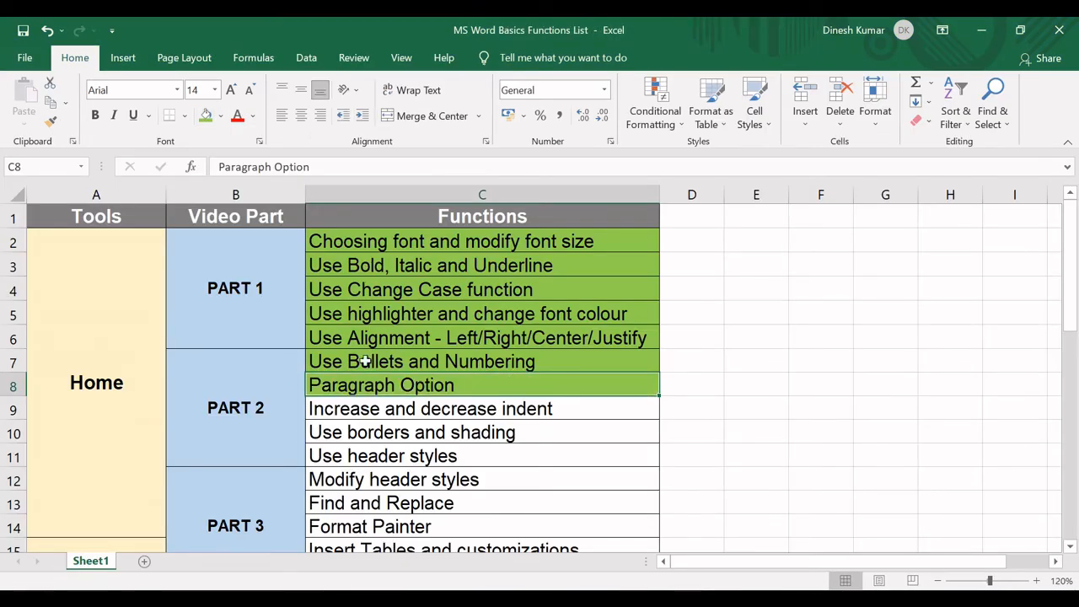
{"action": "left_click", "coordinate": [368, 410]}
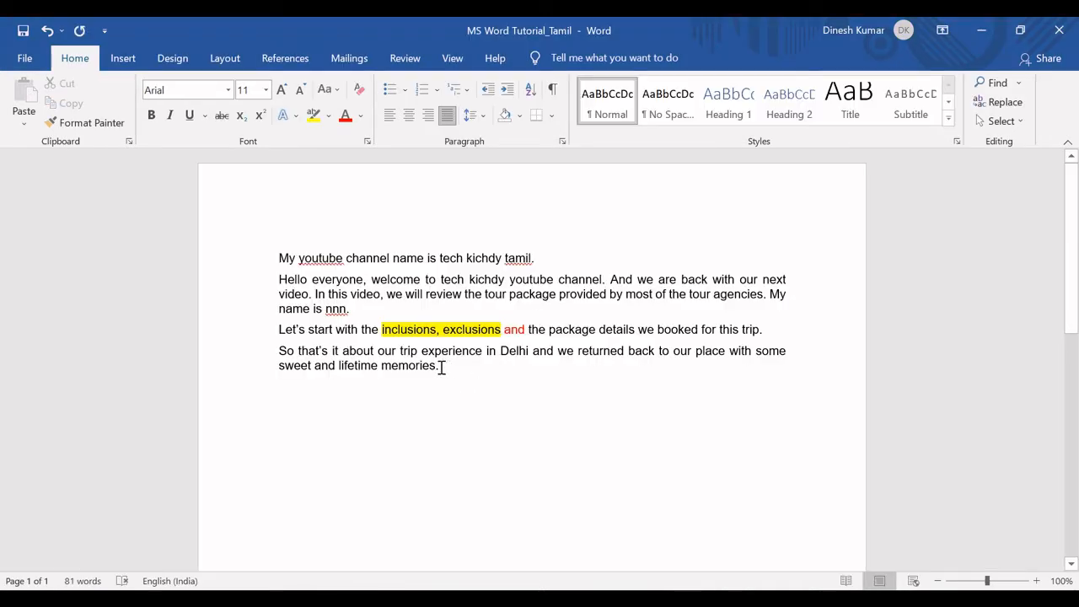
- Switch back to Word, increase the indent of all the text by three levels, and decrease it by three levels
{"action": "left_click_drag", "start_coordinate": [440, 367], "coordinate": [265, 268]}
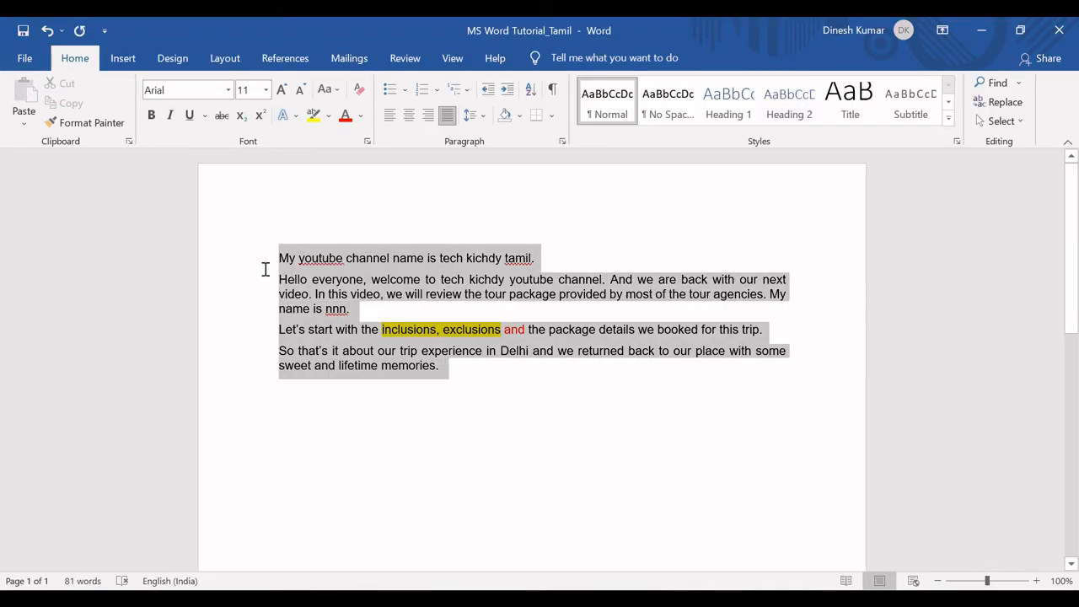
{"action": "left_click", "coordinate": [506, 91]}
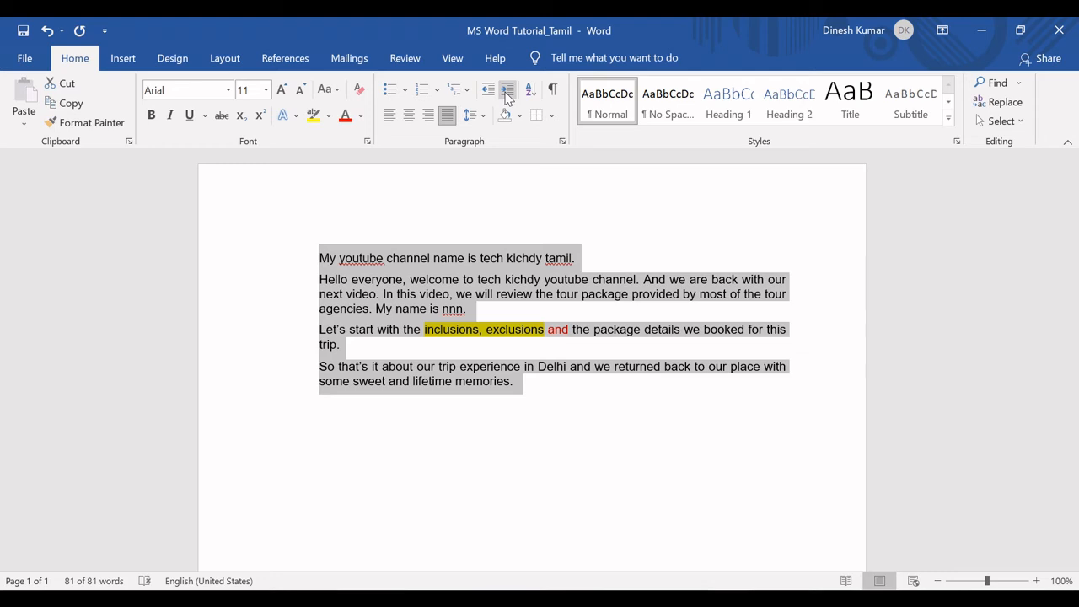
{"action": "left_click", "coordinate": [315, 263]}
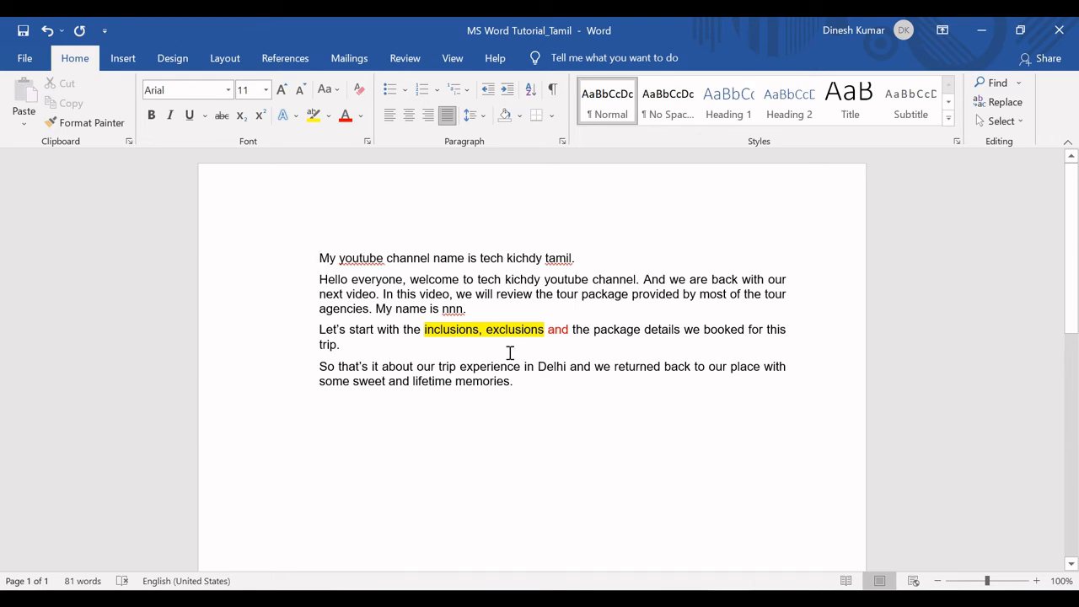
{"action": "left_click_drag", "start_coordinate": [525, 386], "coordinate": [319, 258]}
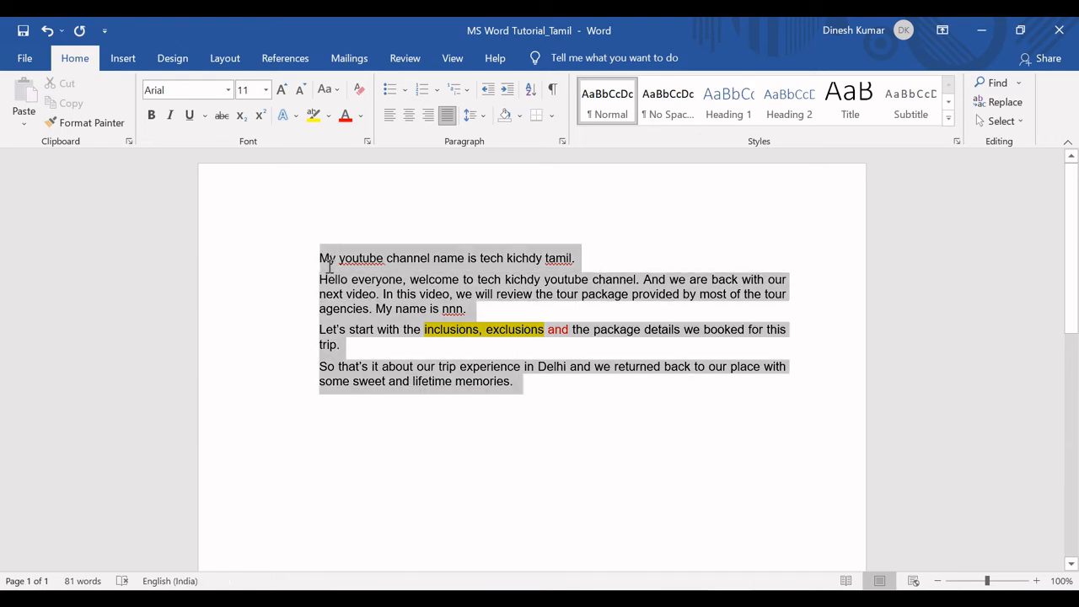
{"action": "left_click", "coordinate": [506, 90]}
{"action": "left_click", "coordinate": [507, 90]}
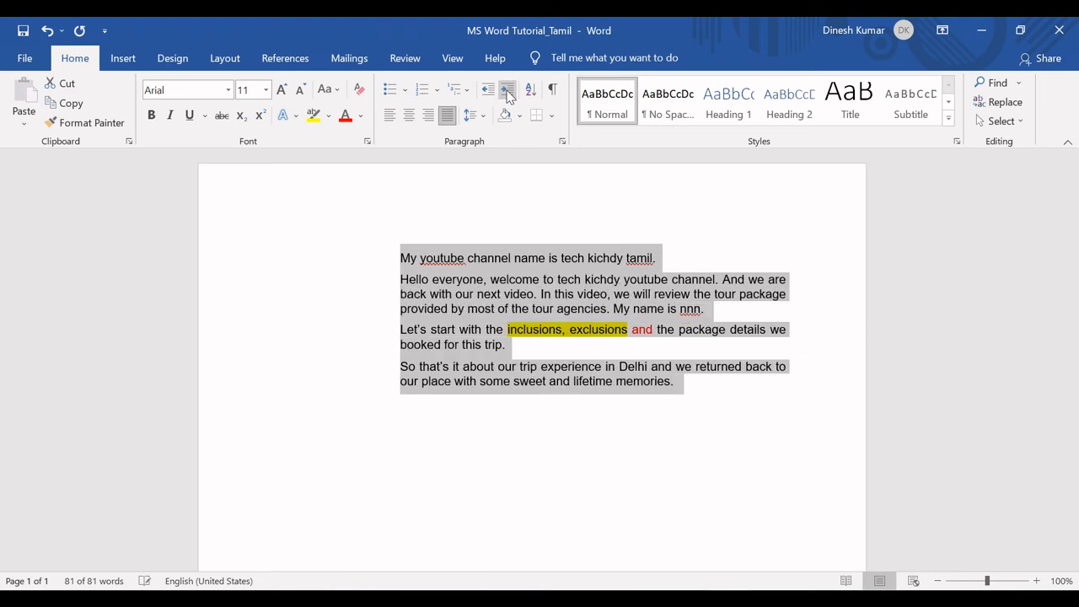
{"action": "double_click", "coordinate": [487, 91]}
{"action": "left_click", "coordinate": [487, 91]}
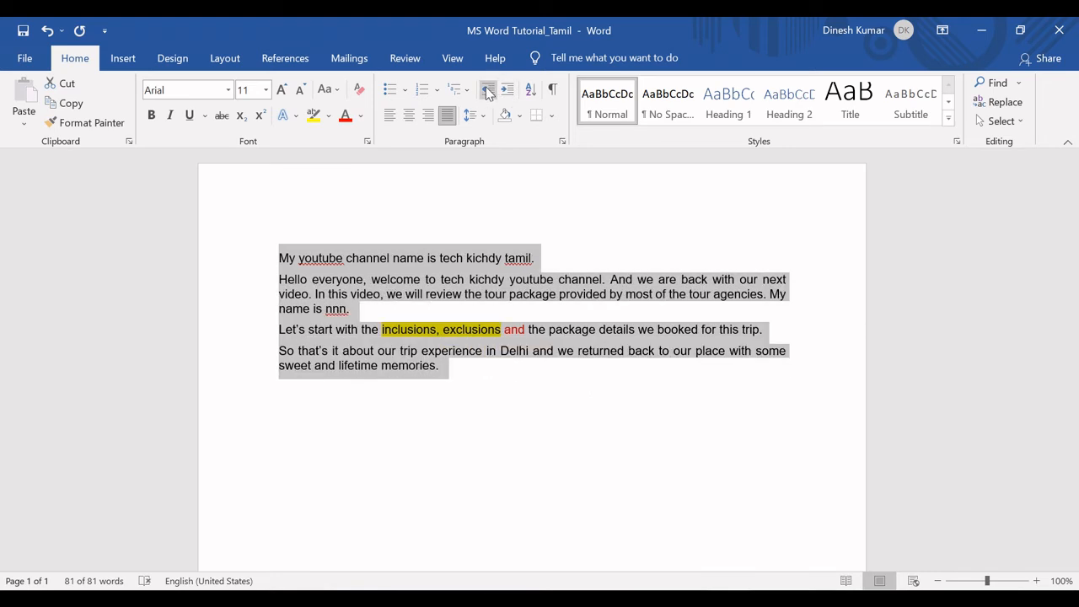
- Check the paragraph settings without changes, and try increasing and decreasing the indent of all the text by two levels
{"action": "left_click", "coordinate": [562, 141]}
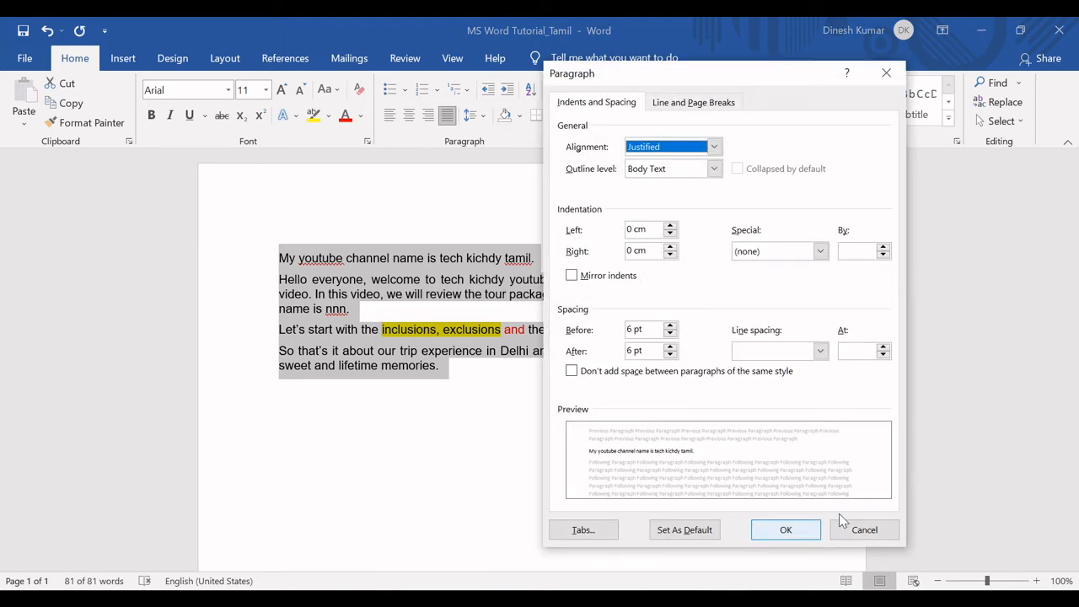
{"action": "left_click", "coordinate": [858, 526]}
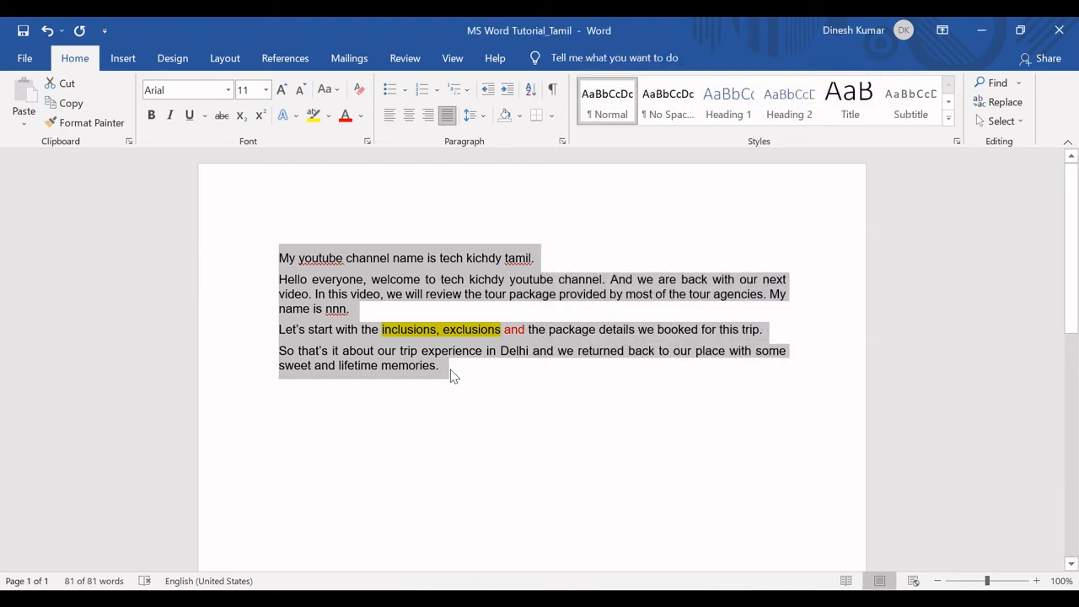
{"action": "left_click", "coordinate": [508, 90]}
{"action": "left_click", "coordinate": [508, 90]}
{"action": "left_click", "coordinate": [487, 89]}
{"action": "left_click", "coordinate": [487, 89]}
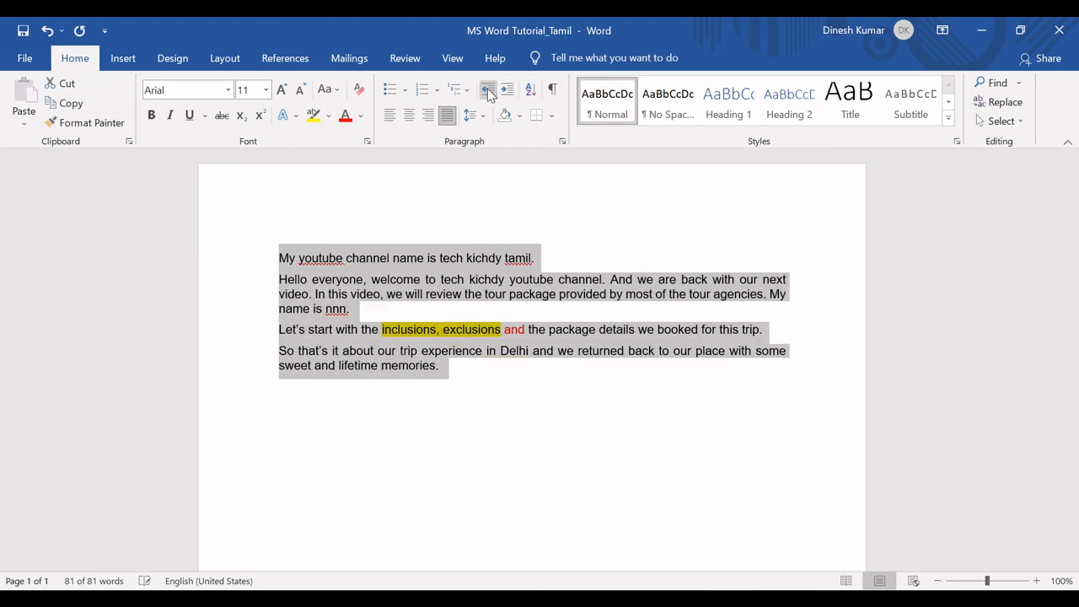
- Look through the font sizes, and try enlarging and shrinking the font of all the text
{"action": "left_click", "coordinate": [267, 90]}
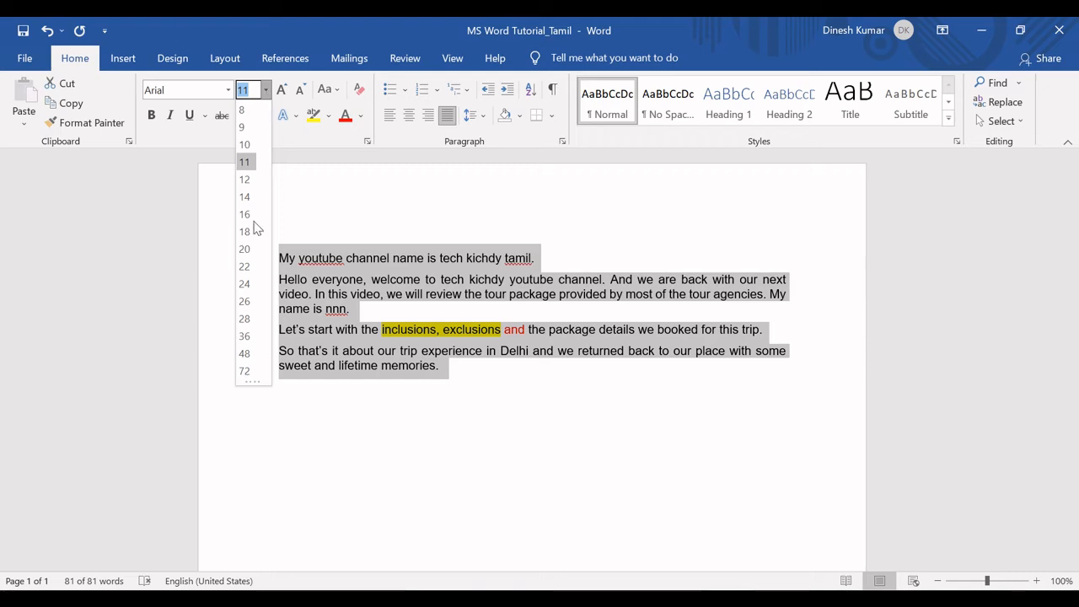
{"action": "left_click", "coordinate": [283, 96]}
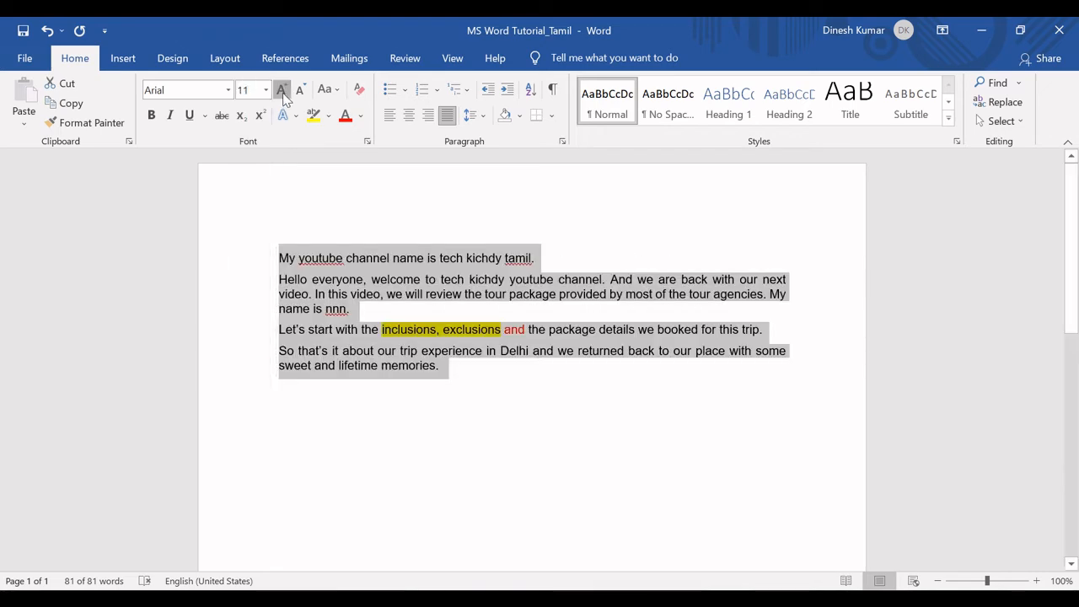
{"action": "left_click", "coordinate": [283, 96]}
{"action": "left_click", "coordinate": [301, 90]}
{"action": "left_click", "coordinate": [443, 329]}
- Switch to the Excel functions list, fill the "Increase and decrease indent" cell with green, and return to the Word document
{"action": "left_click_drag", "start_coordinate": [445, 368], "coordinate": [280, 255]}
{"action": "key", "text": "alt+Tab"}
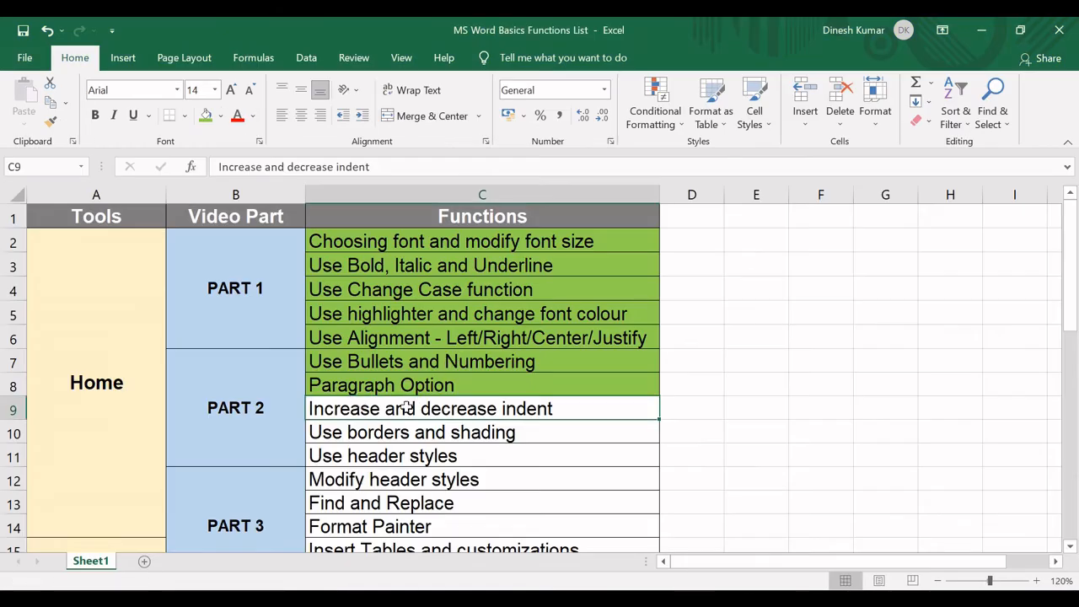
{"action": "left_click", "coordinate": [204, 118]}
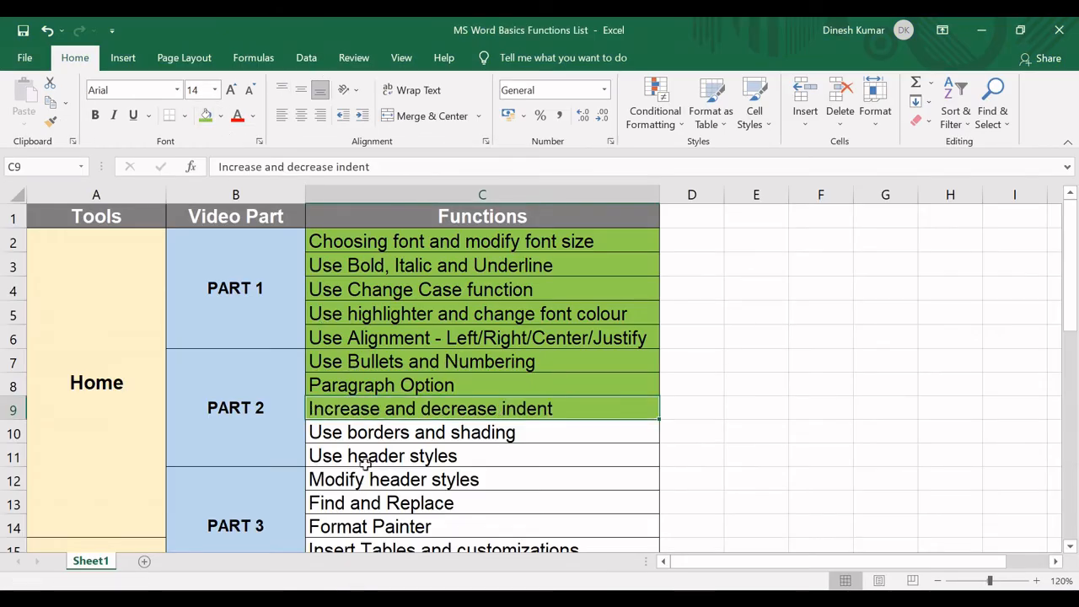
{"action": "left_click", "coordinate": [333, 428]}
{"action": "key", "text": "alt+Tab"}
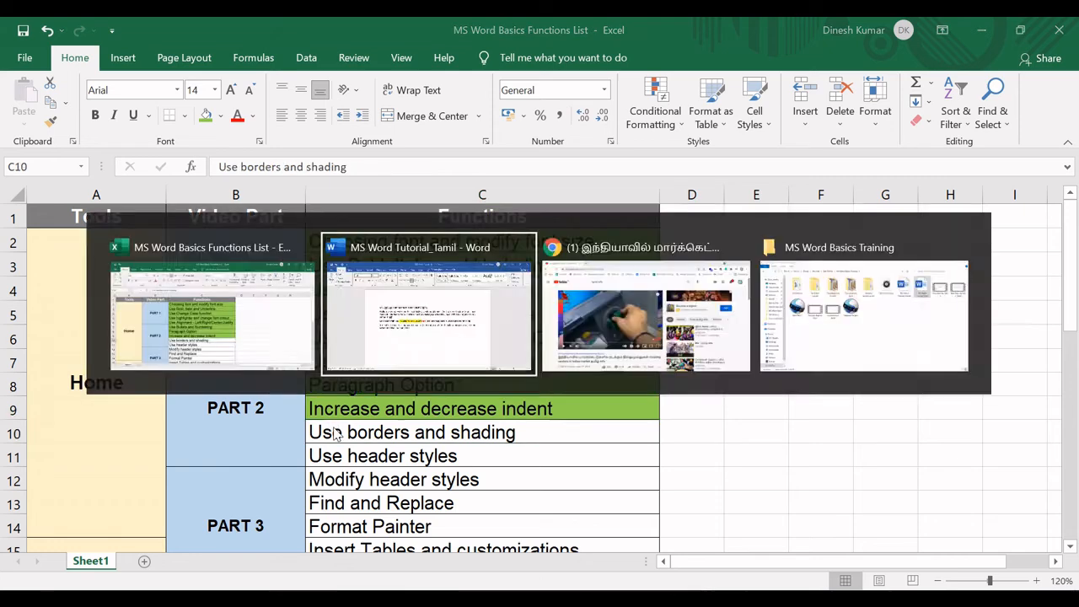
{"action": "left_click", "coordinate": [443, 368]}
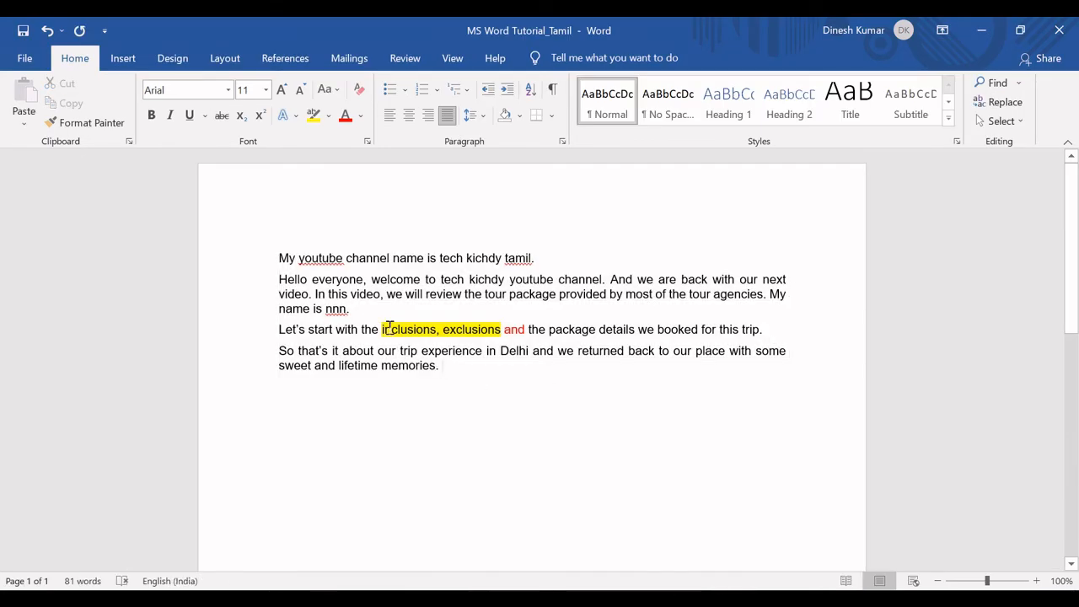
- Try applying all borders to the whole text, and undo the bordering
{"action": "left_click_drag", "start_coordinate": [390, 328], "coordinate": [272, 268]}
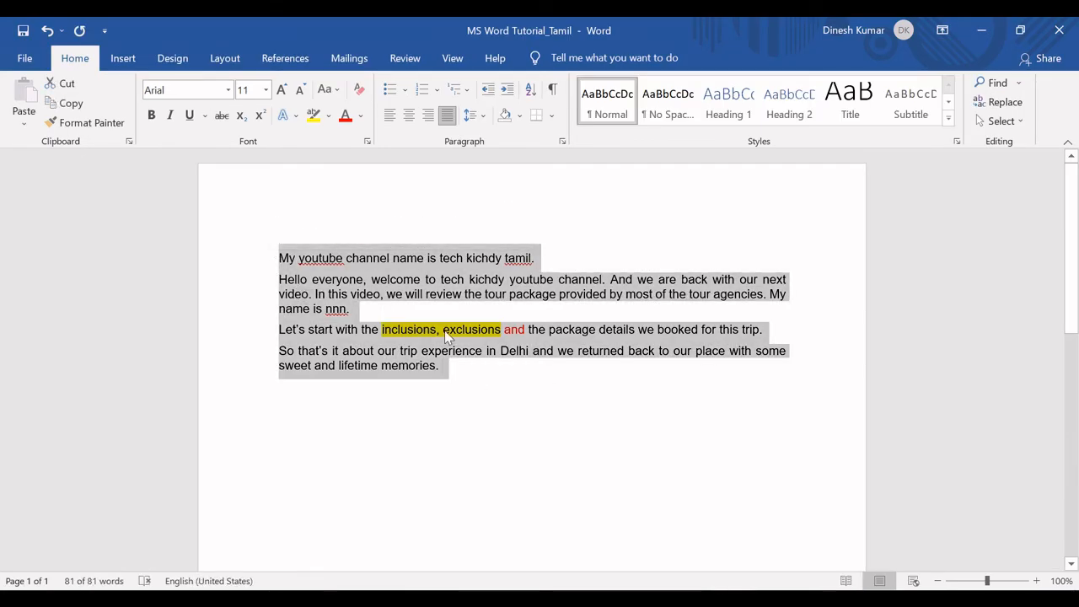
{"action": "left_click", "coordinate": [553, 119]}
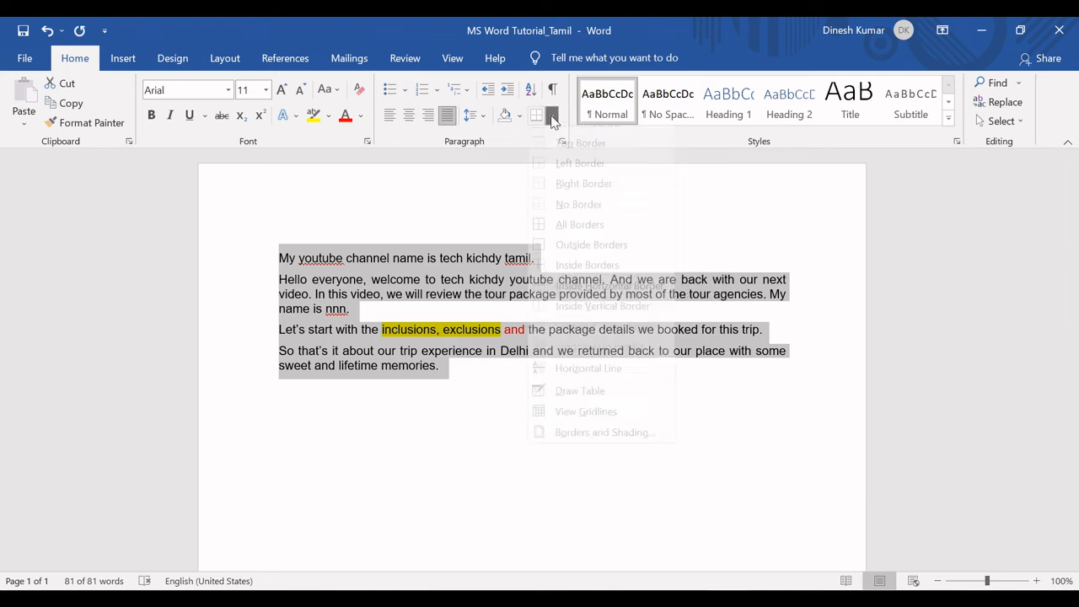
{"action": "left_click", "coordinate": [582, 234]}
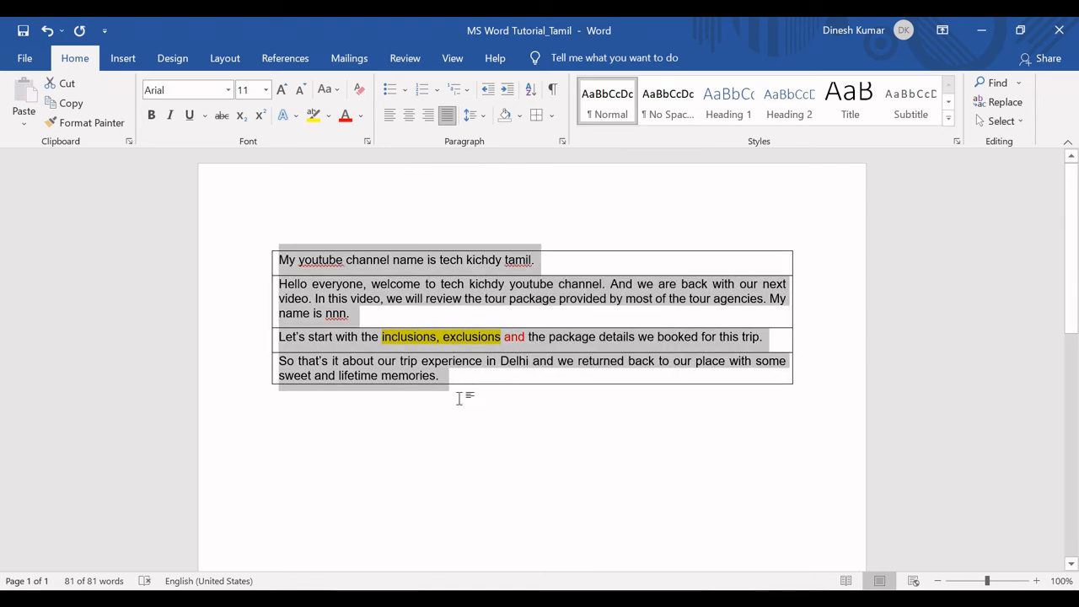
{"action": "left_click", "coordinate": [460, 398]}
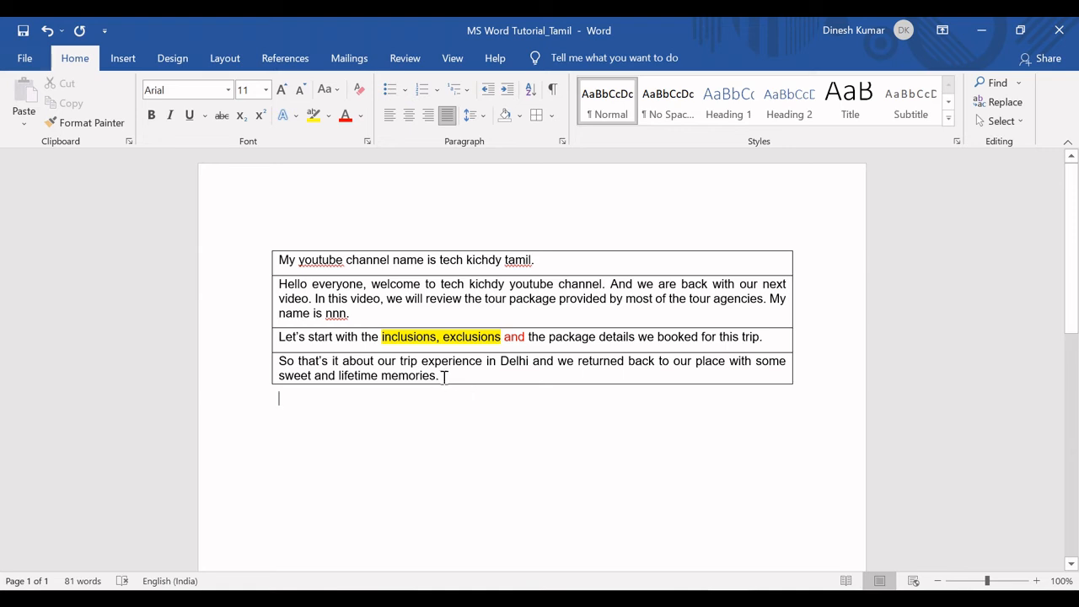
{"action": "key", "text": "ctrl+z"}
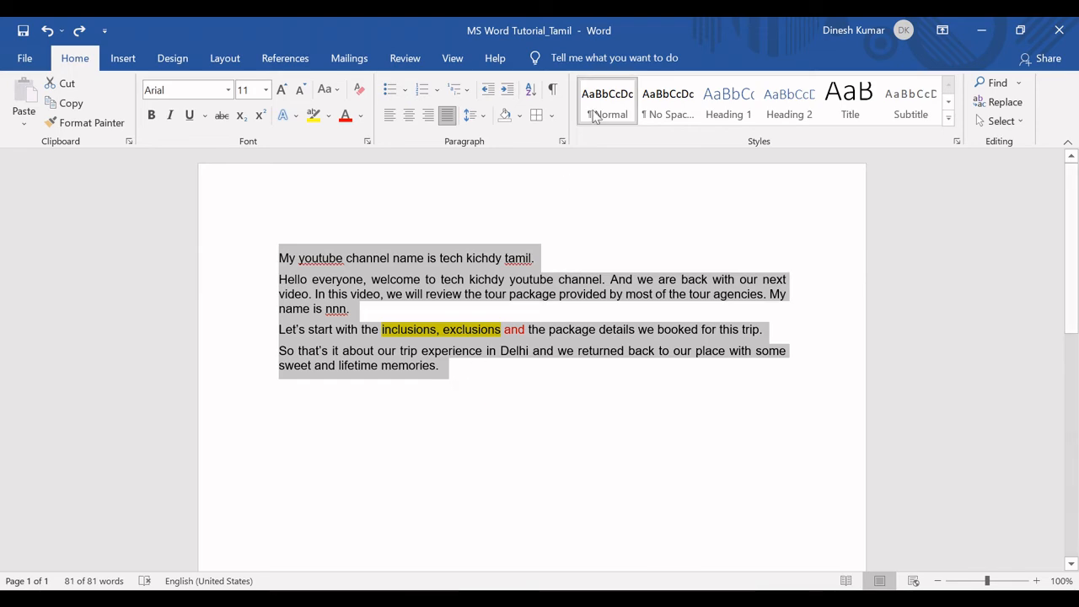
{"action": "left_click", "coordinate": [563, 139]}
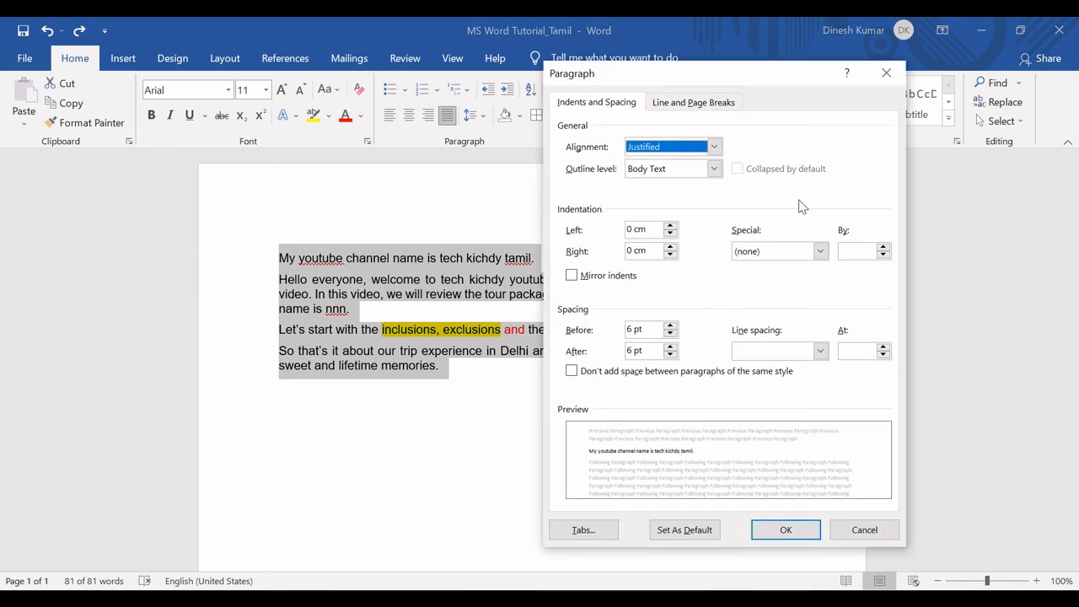
{"action": "left_click", "coordinate": [892, 73]}
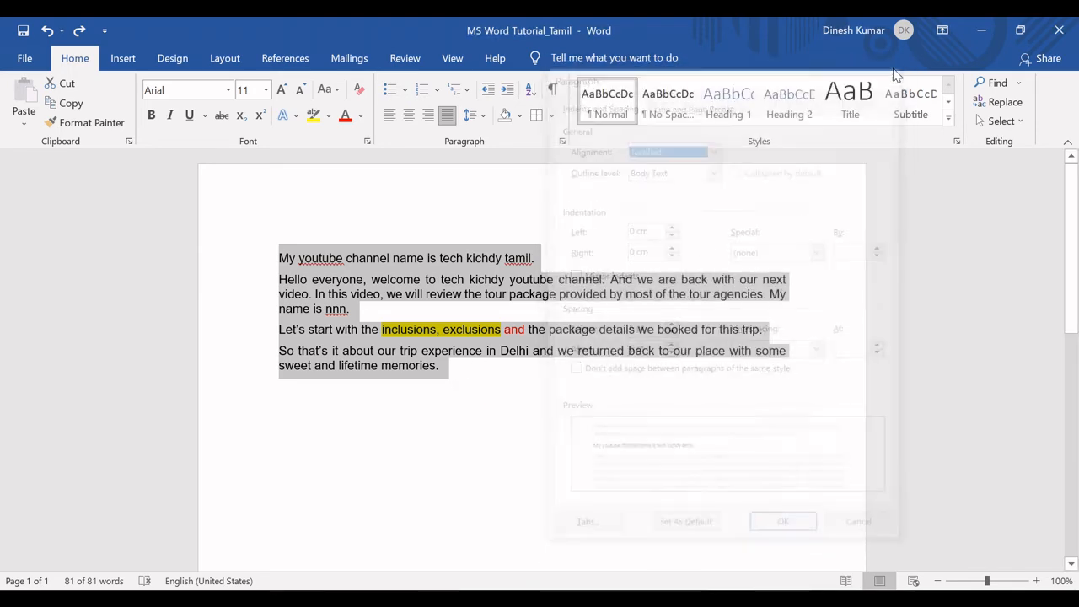
{"action": "left_click", "coordinate": [552, 116]}
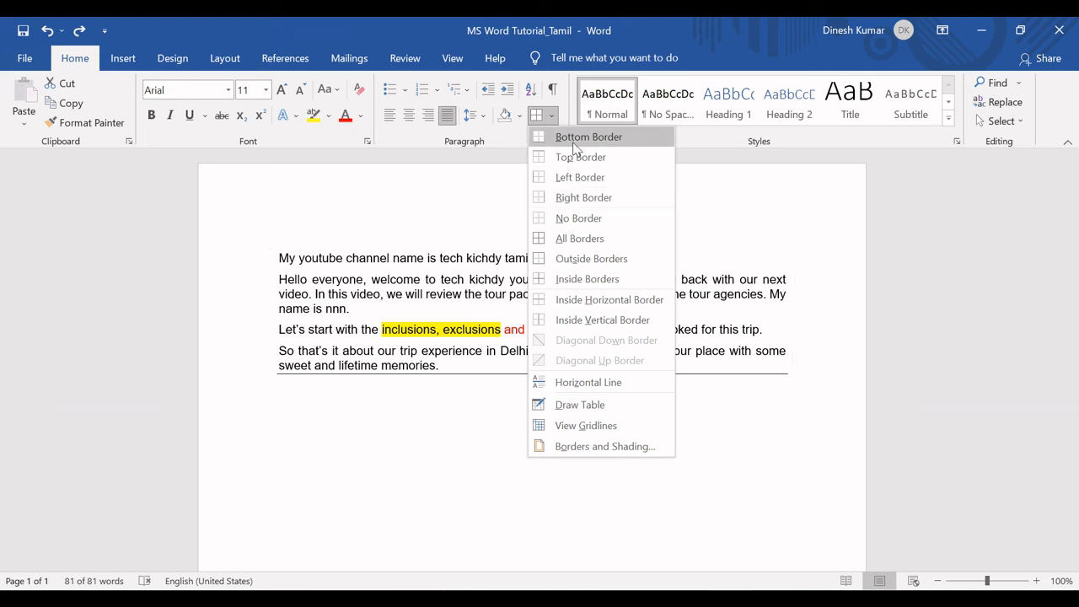
{"action": "left_click", "coordinate": [445, 378]}
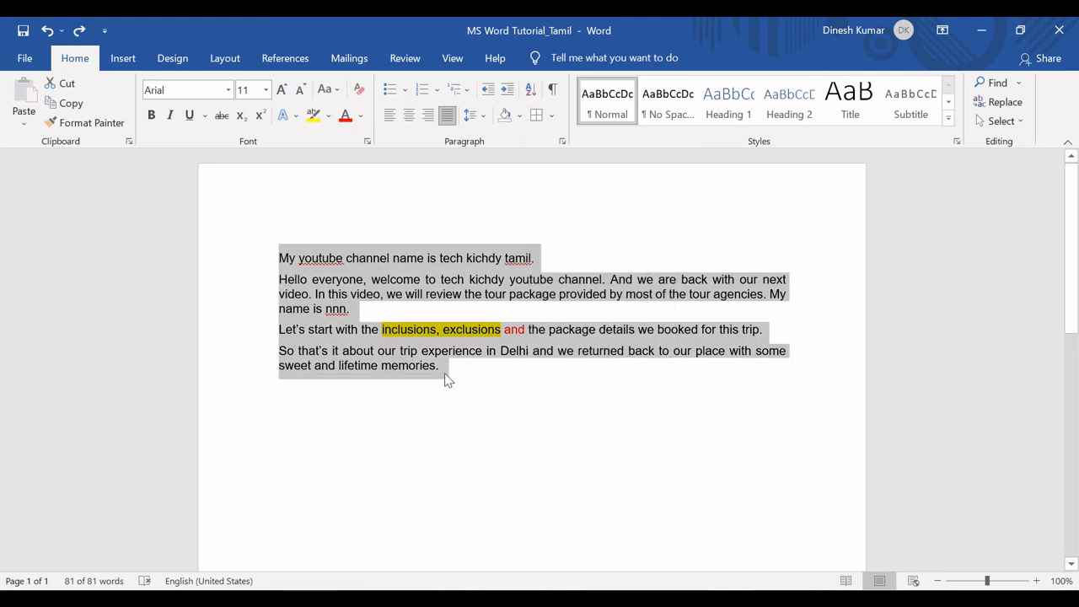
{"action": "left_click", "coordinate": [445, 379]}
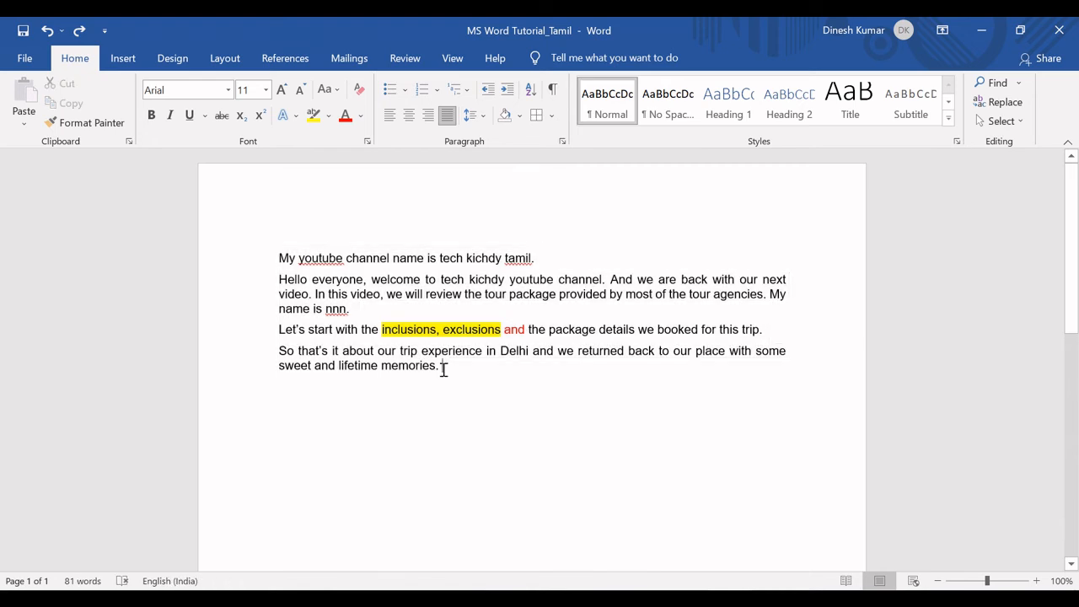
- Apply all borders to the four paragraphs of text
{"action": "left_click_drag", "start_coordinate": [443, 370], "coordinate": [253, 246]}
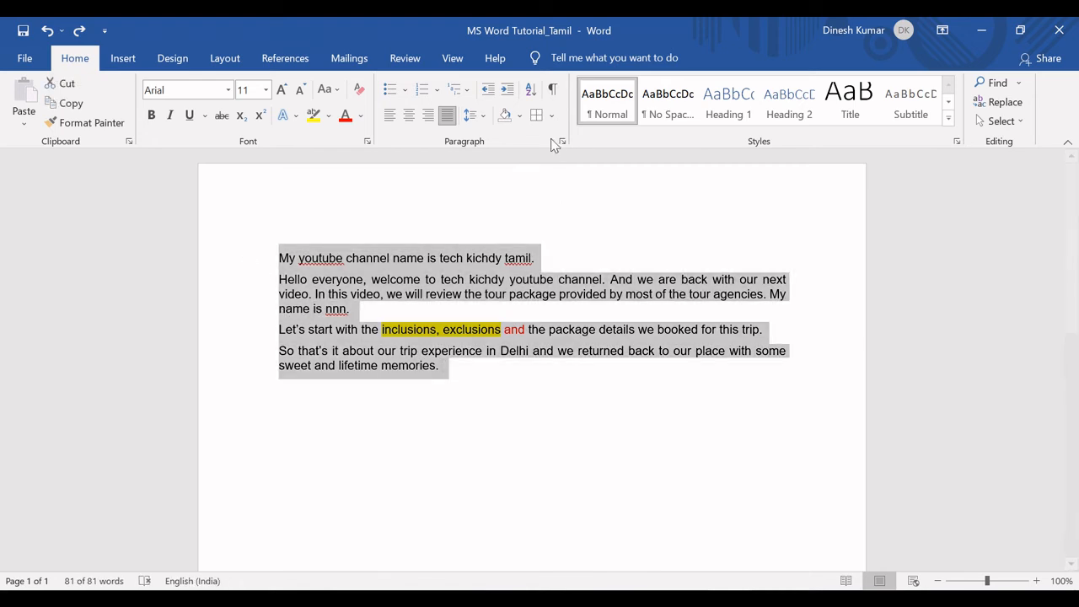
{"action": "left_click", "coordinate": [552, 116]}
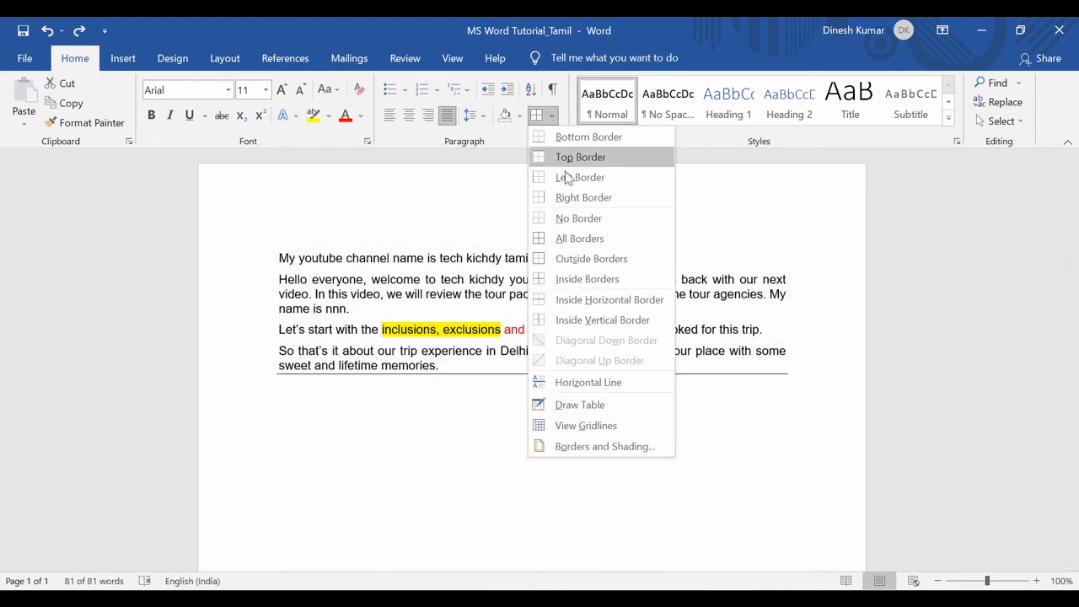
{"action": "left_click", "coordinate": [577, 240]}
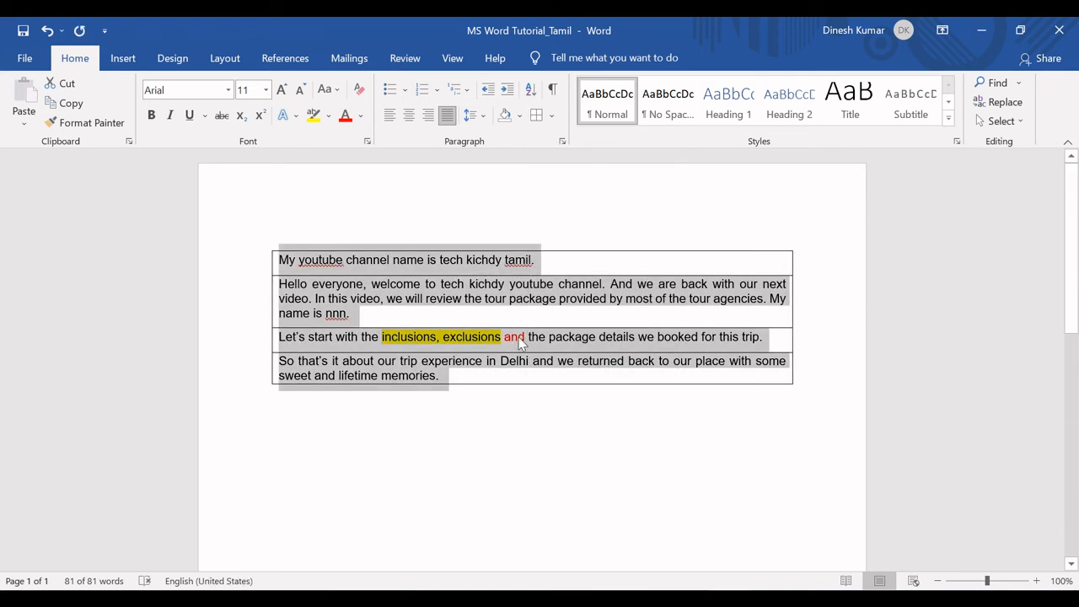
{"action": "left_click", "coordinate": [446, 377]}
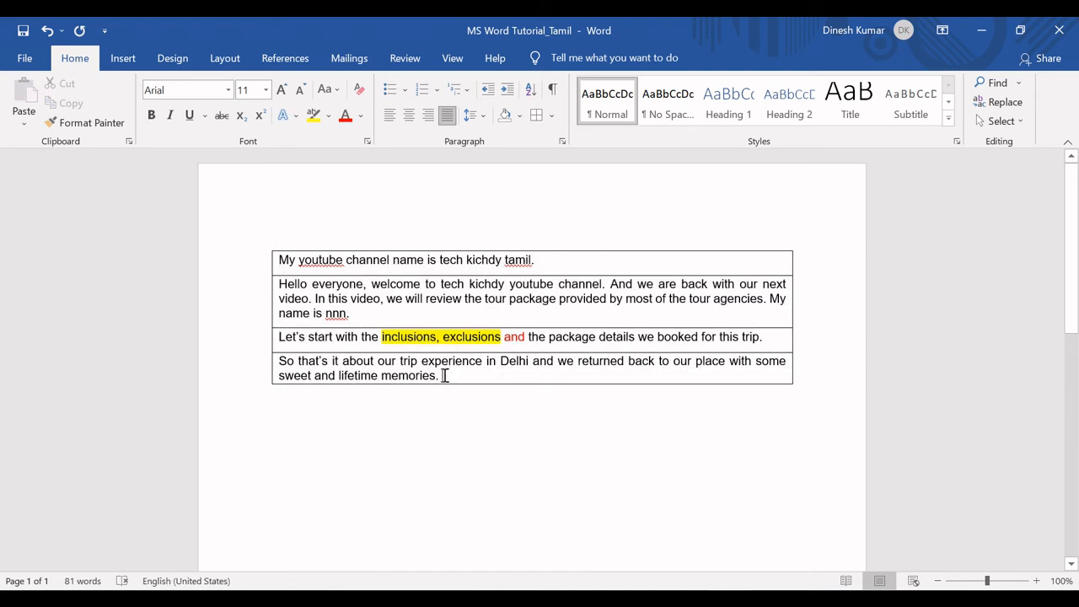
- Shade the last paragraph, starting "So that's it about our trip", with standard yellow
{"action": "left_click_drag", "start_coordinate": [440, 377], "coordinate": [289, 364]}
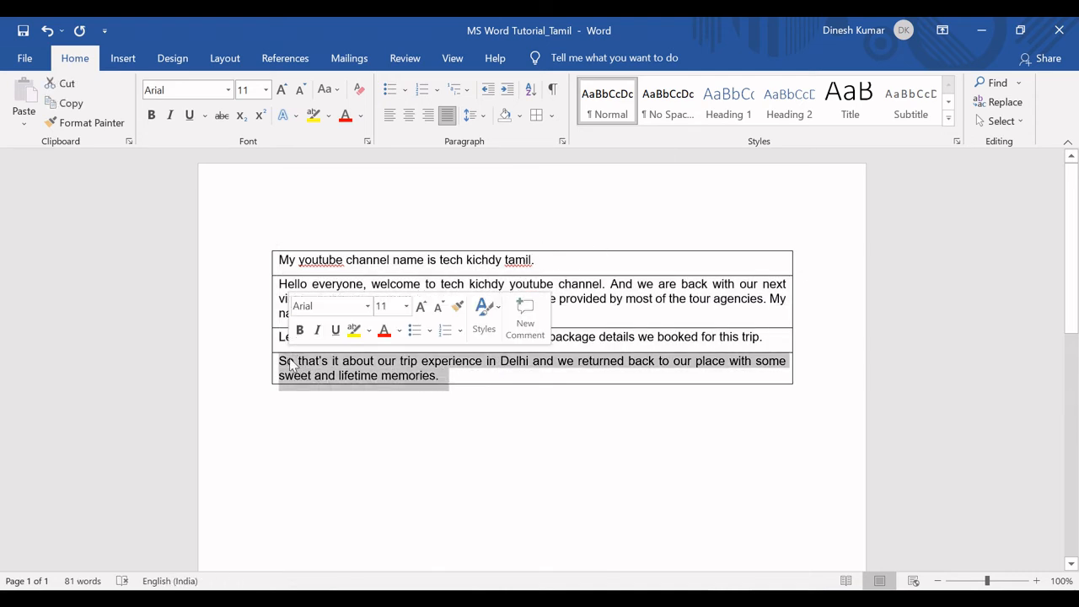
{"action": "left_click", "coordinate": [520, 115]}
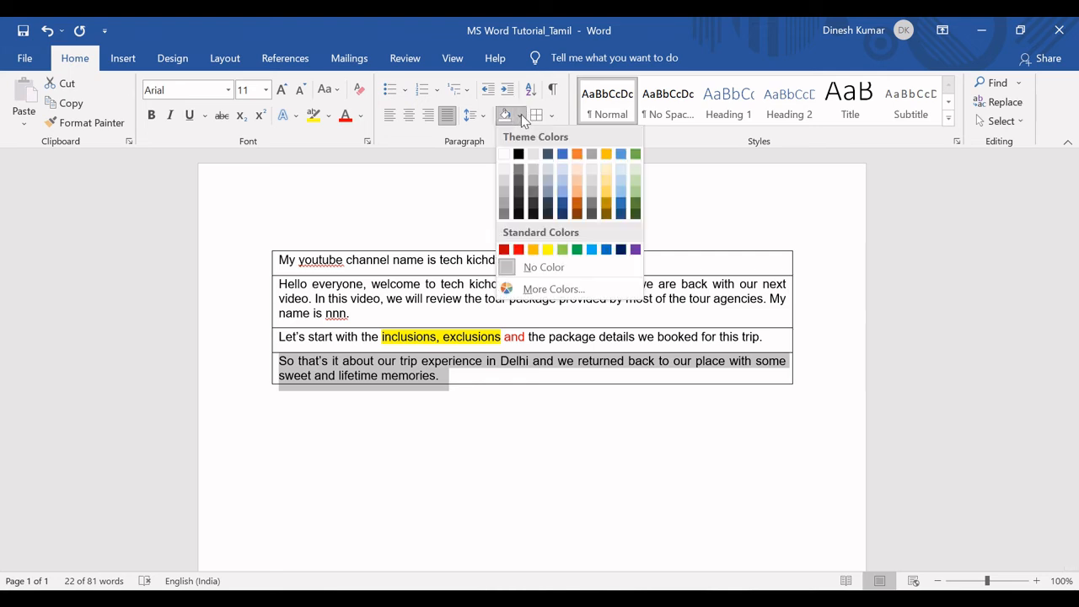
{"action": "left_click", "coordinate": [548, 250]}
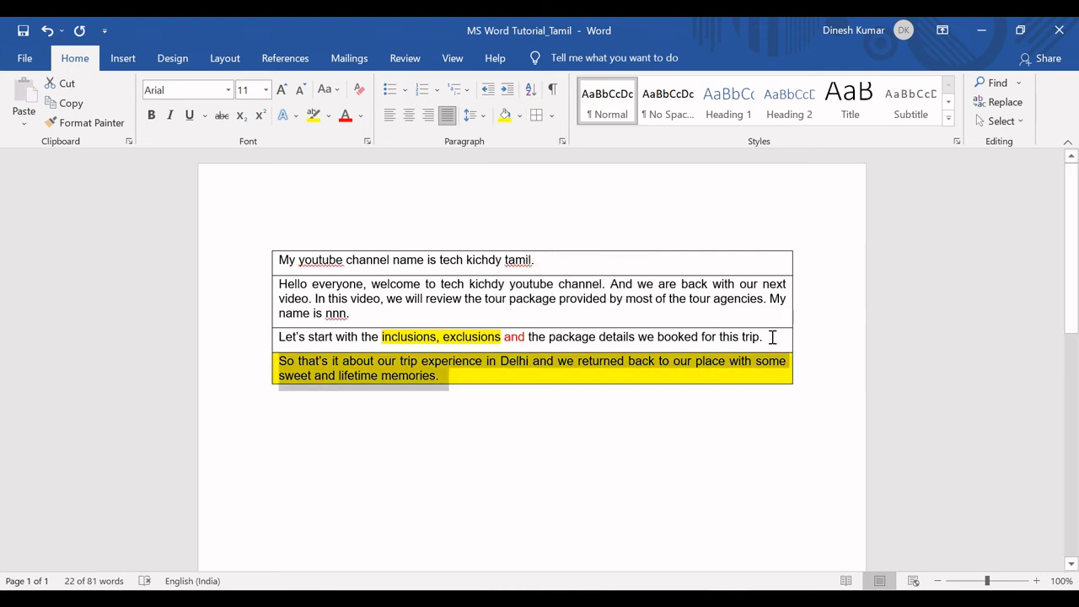
- Shade the first three paragraphs with the standard light green
{"action": "left_click_drag", "start_coordinate": [772, 337], "coordinate": [273, 268]}
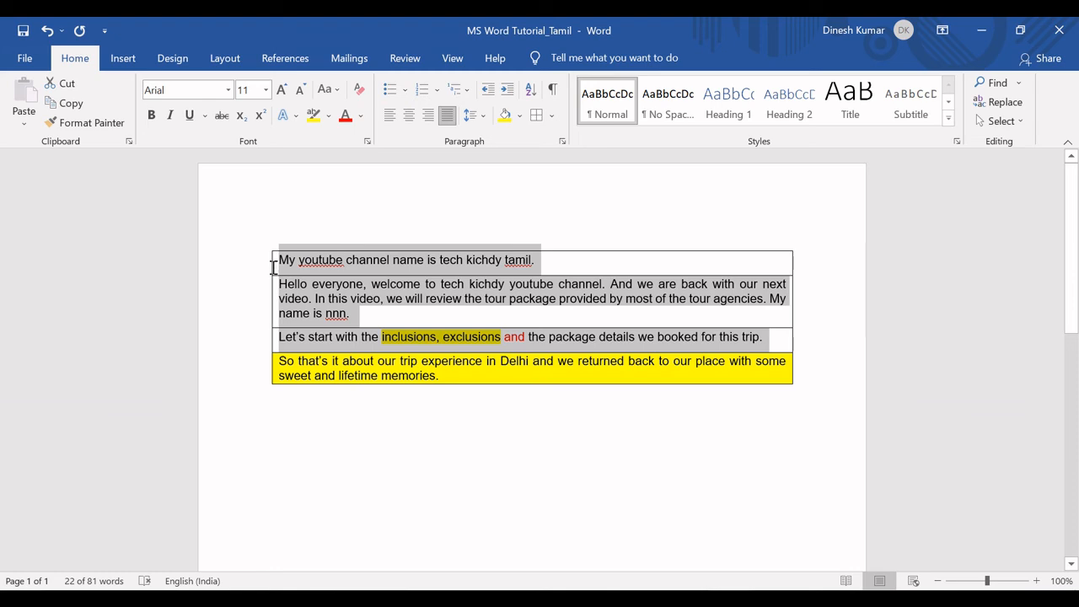
{"action": "left_click", "coordinate": [519, 115]}
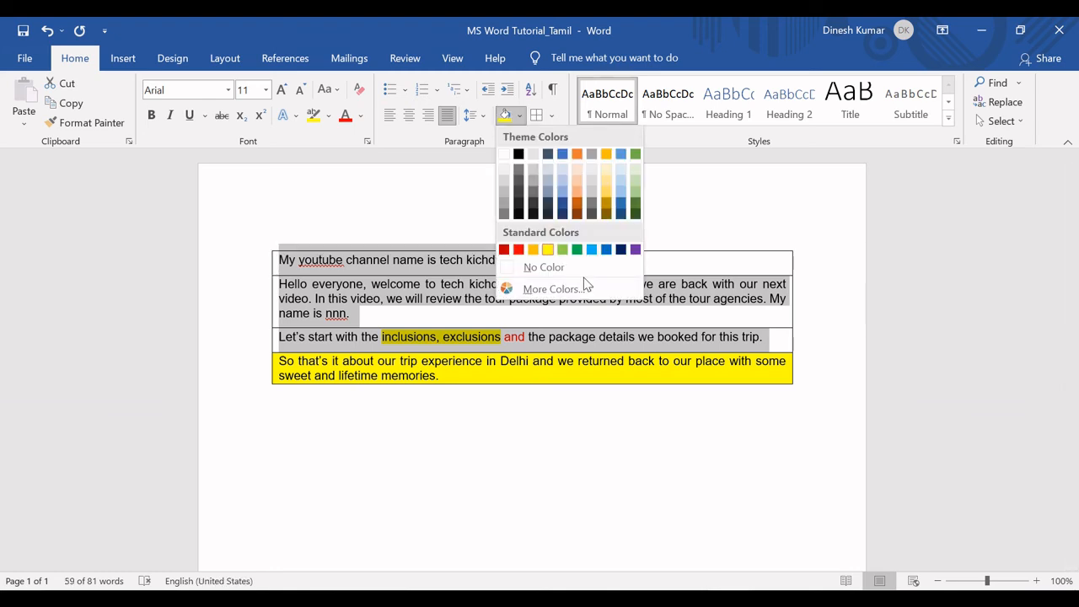
{"action": "left_click", "coordinate": [562, 250]}
{"action": "left_click", "coordinate": [392, 305]}
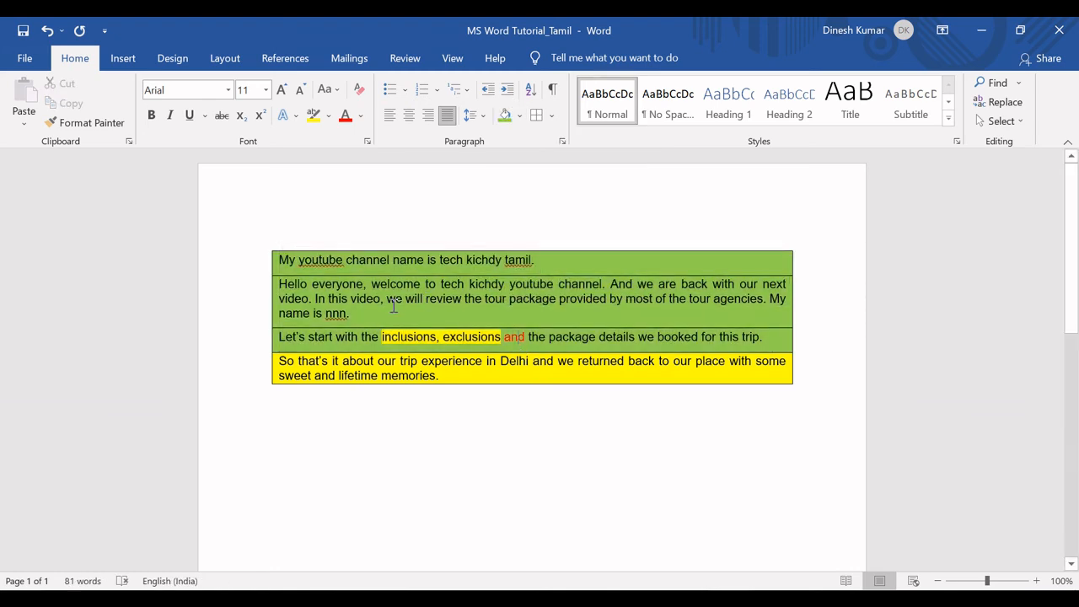
- Change the shading of the "Hello everyone" paragraph to a light orange theme colour
{"action": "left_click_drag", "start_coordinate": [341, 314], "coordinate": [256, 294]}
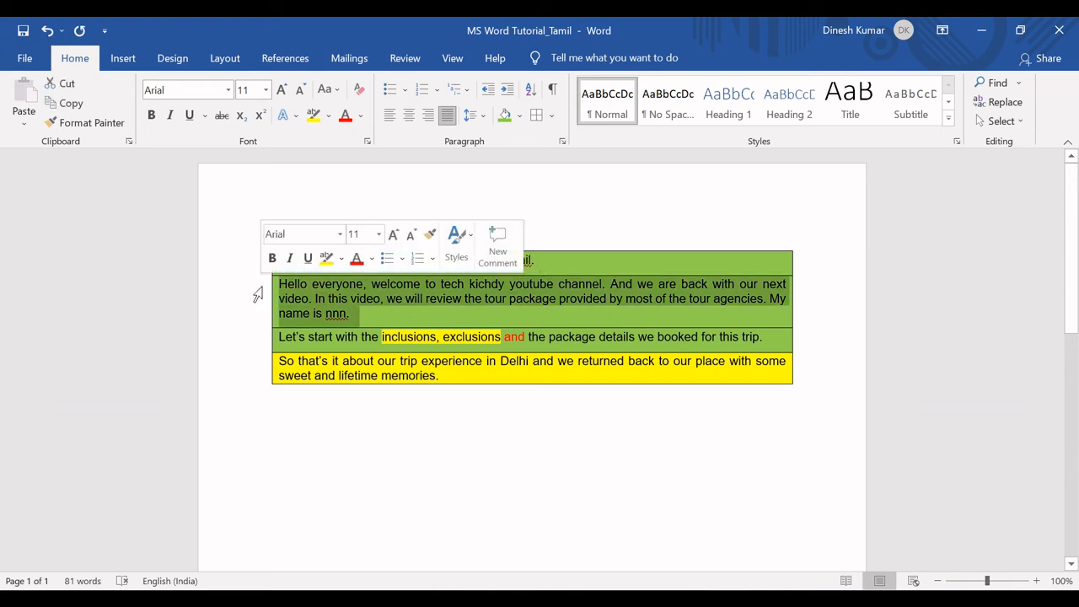
{"action": "left_click", "coordinate": [519, 115]}
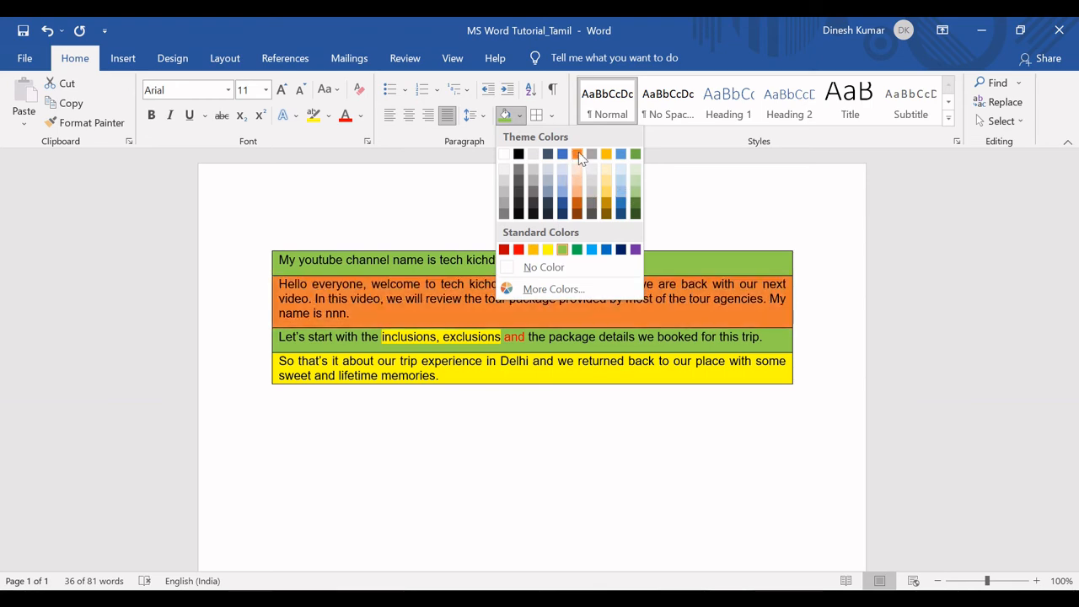
{"action": "left_click", "coordinate": [579, 191]}
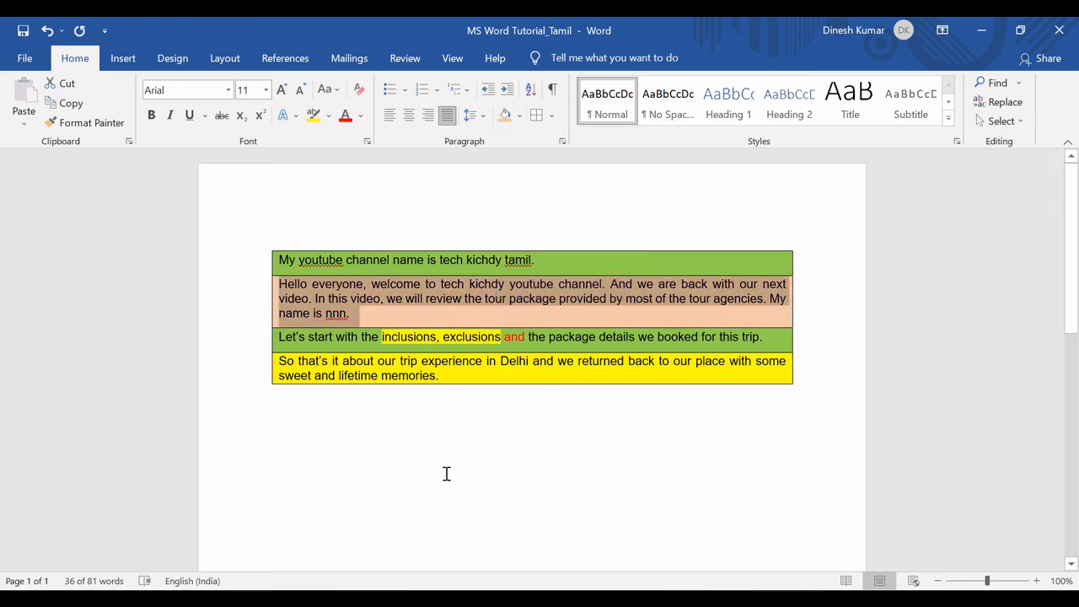
{"action": "left_click", "coordinate": [445, 471]}
- Switch to the Excel functions list, fill the "Use borders and shading" cell with green, and select the "Use header styles" cell
{"action": "key", "text": "alt+Tab"}
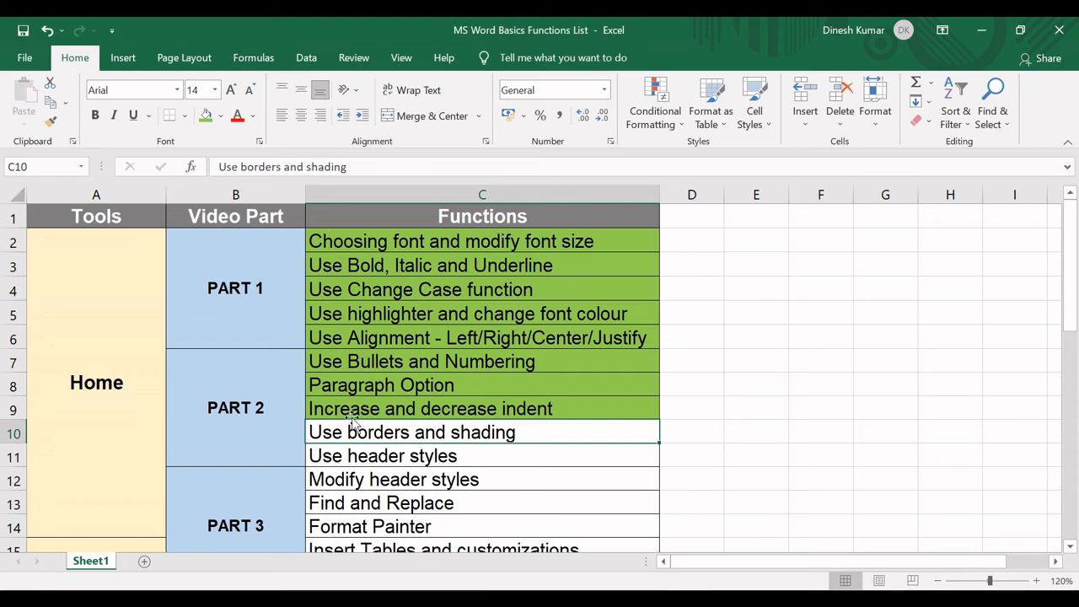
{"action": "left_click", "coordinate": [206, 115]}
{"action": "left_click", "coordinate": [372, 458]}
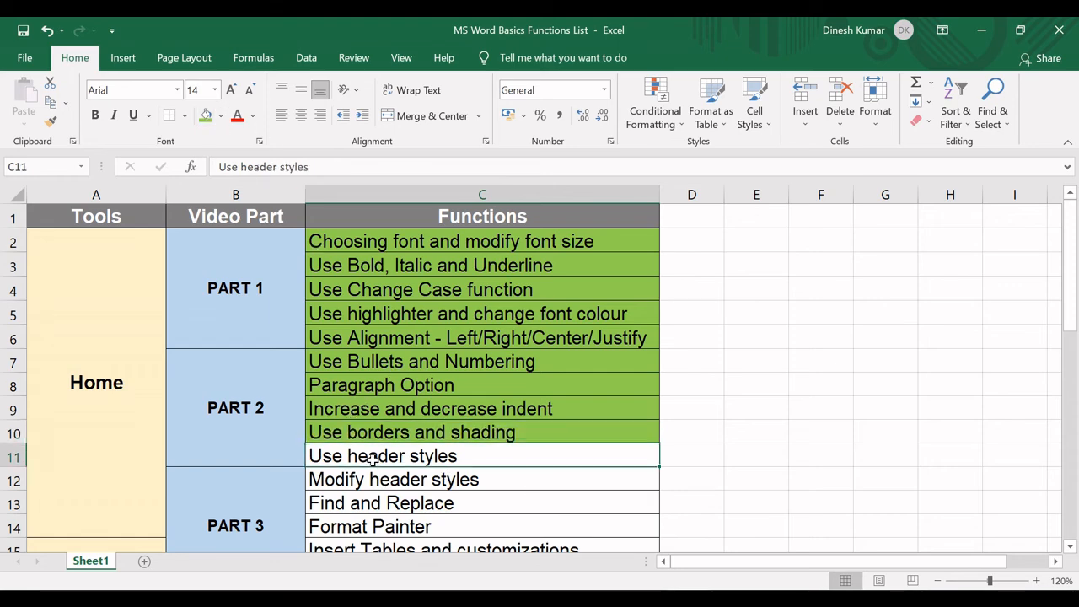
- Switch back to Word and add the line "An Introduction:" below the bordered paragraphs
{"action": "key", "text": "alt+Tab"}
{"action": "key", "text": "Return"}
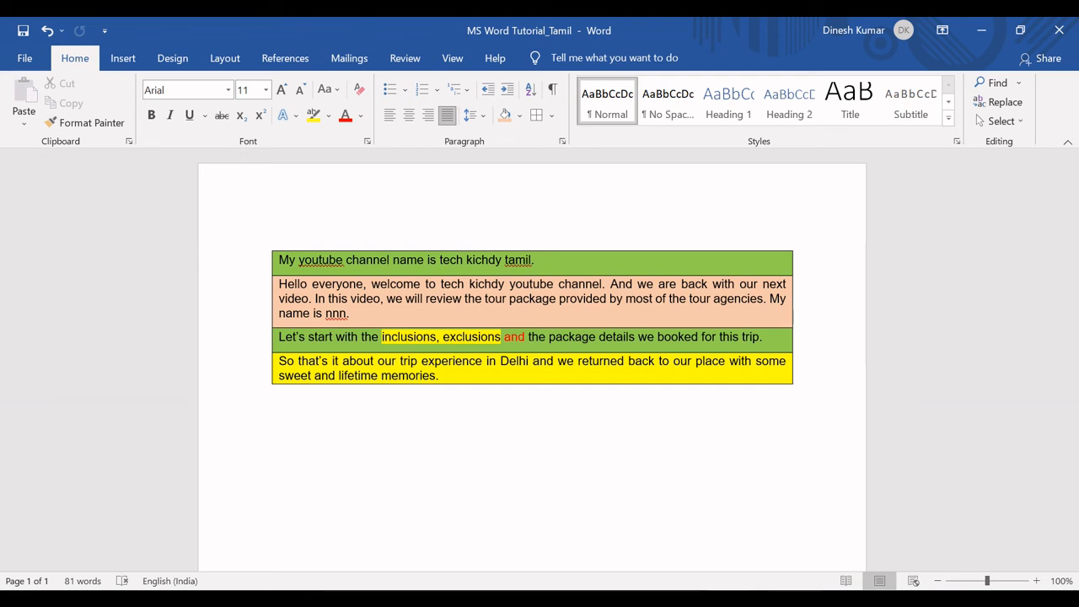
{"action": "type", "text": "An Introduction"}
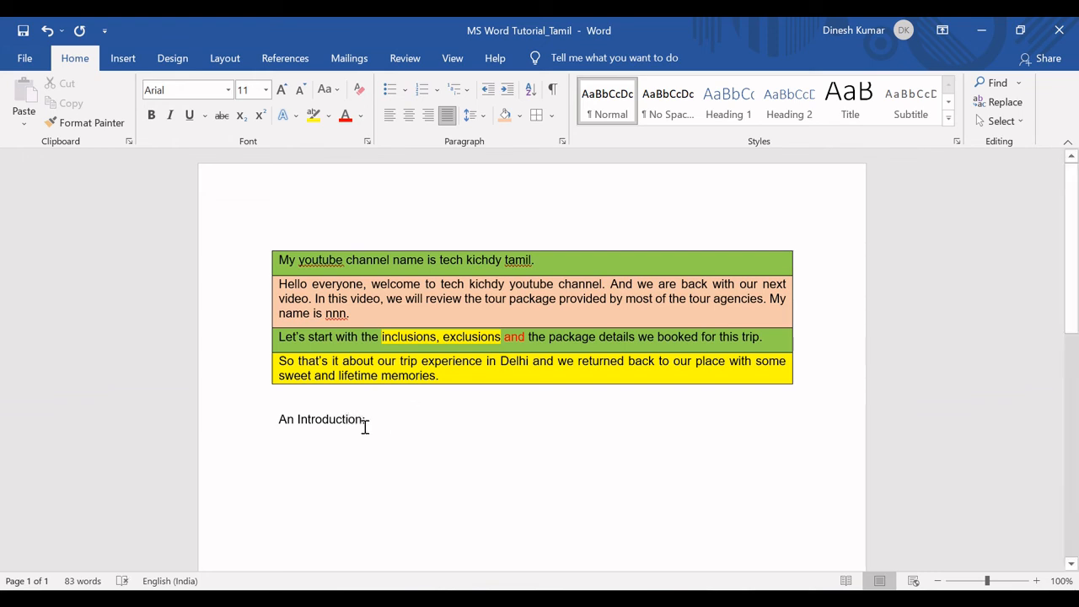
- Select the "An Introduction:" line, preview heading styles on it, and inspect the Title style's modification settings without changing them
{"action": "left_click_drag", "start_coordinate": [365, 419], "coordinate": [279, 419]}
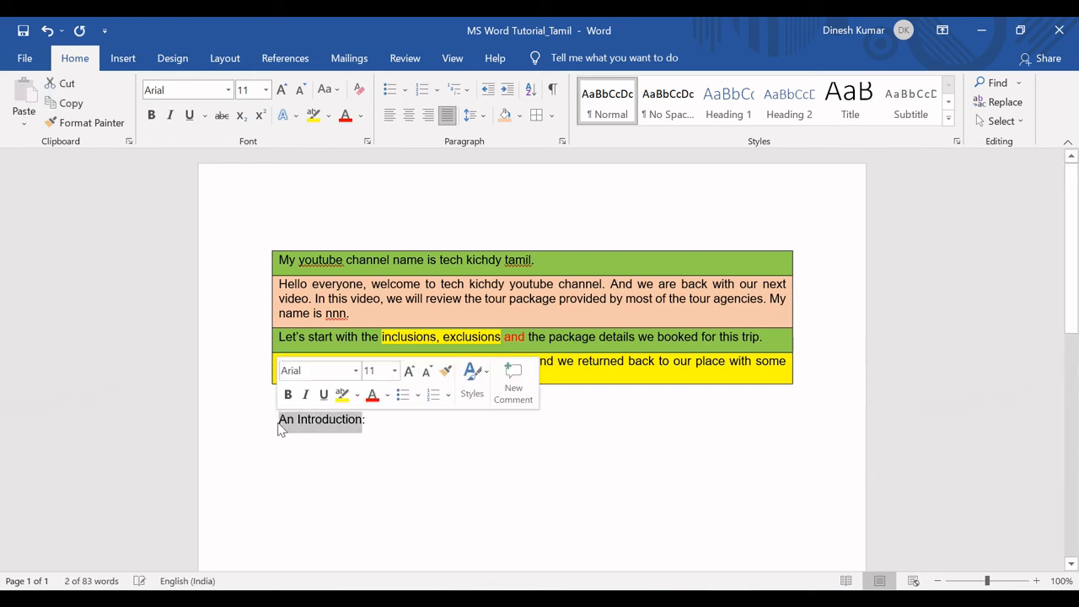
{"action": "left_click", "coordinate": [368, 420]}
{"action": "left_click", "coordinate": [258, 422]}
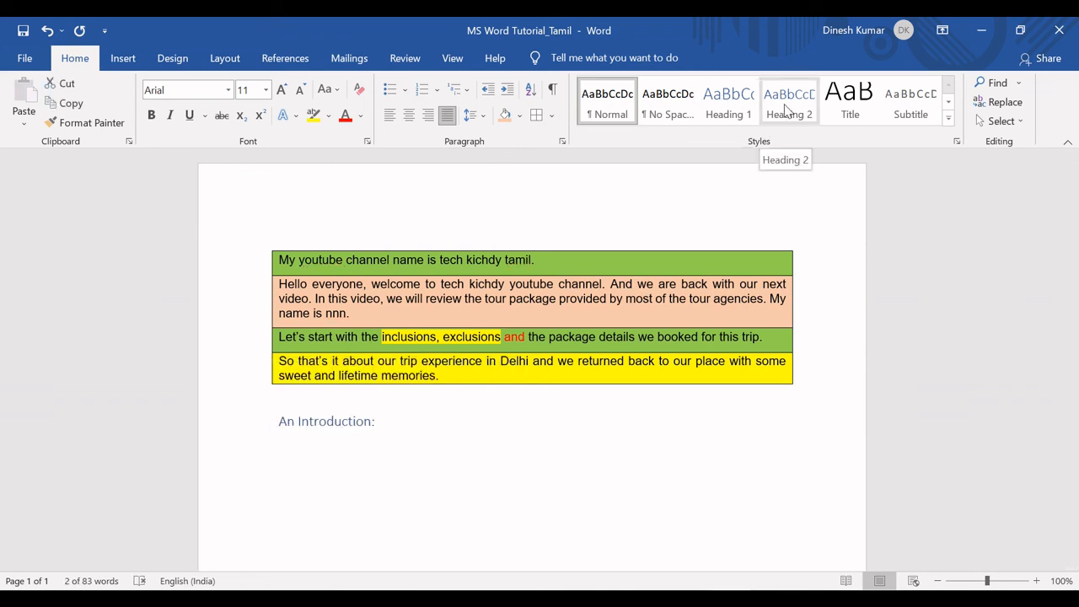
{"action": "right_click", "coordinate": [851, 103]}
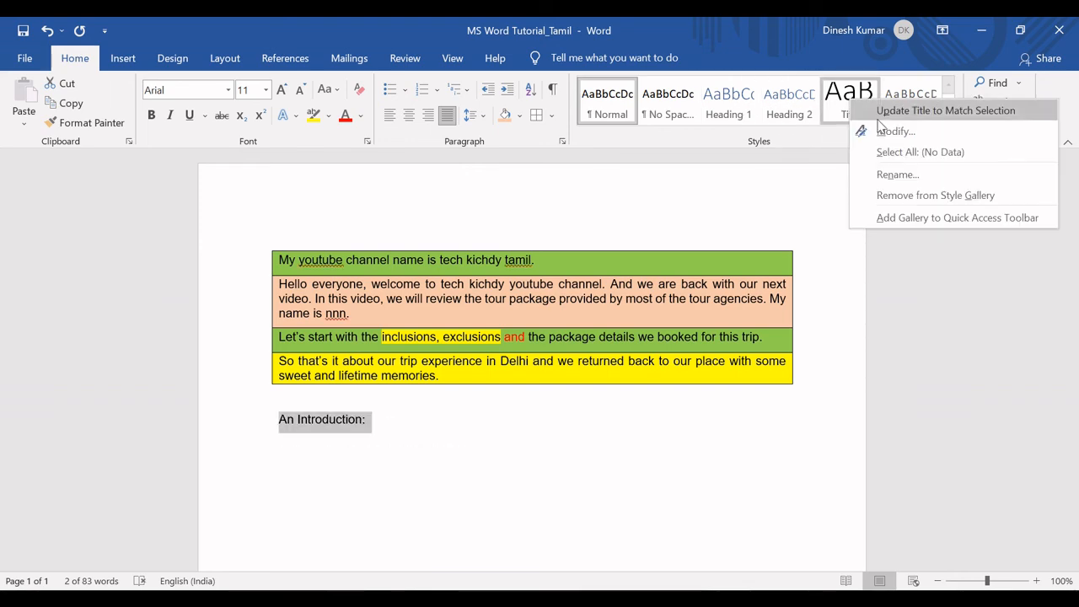
{"action": "left_click", "coordinate": [883, 131]}
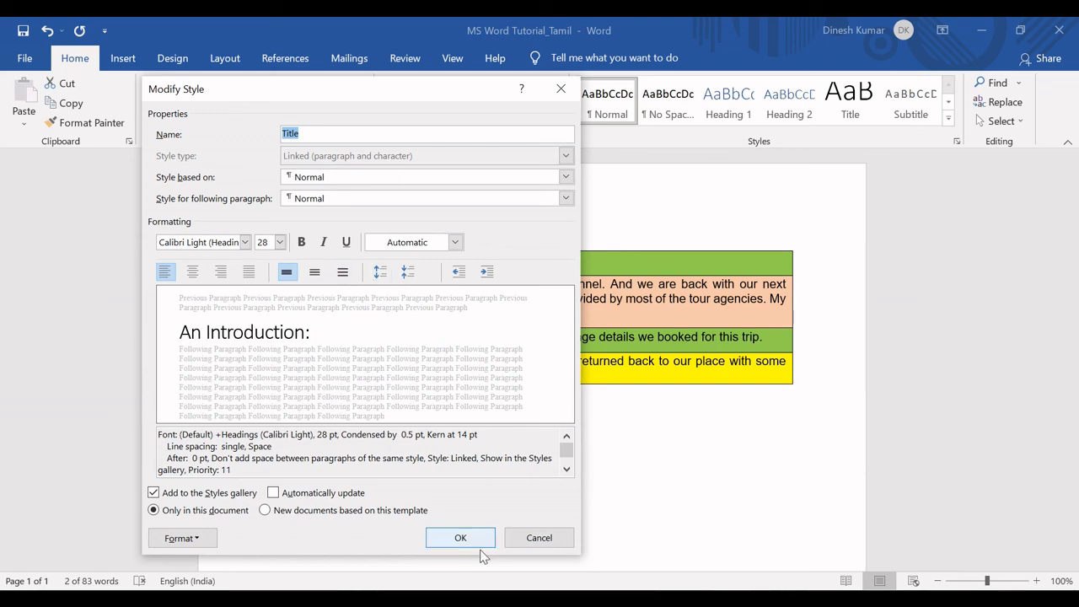
{"action": "left_click", "coordinate": [522, 537]}
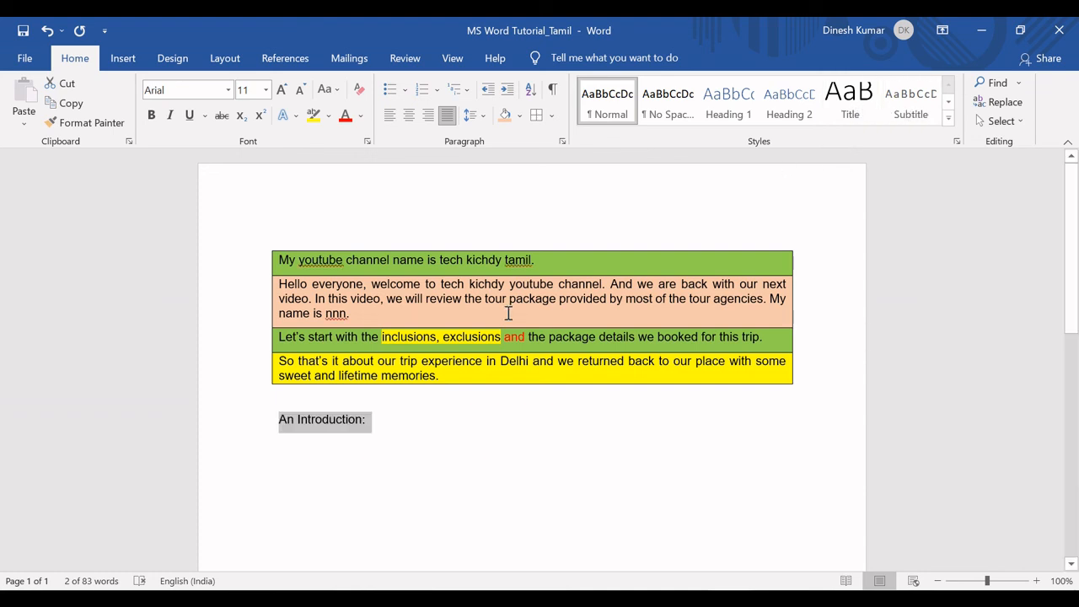
{"action": "left_click", "coordinate": [384, 418]}
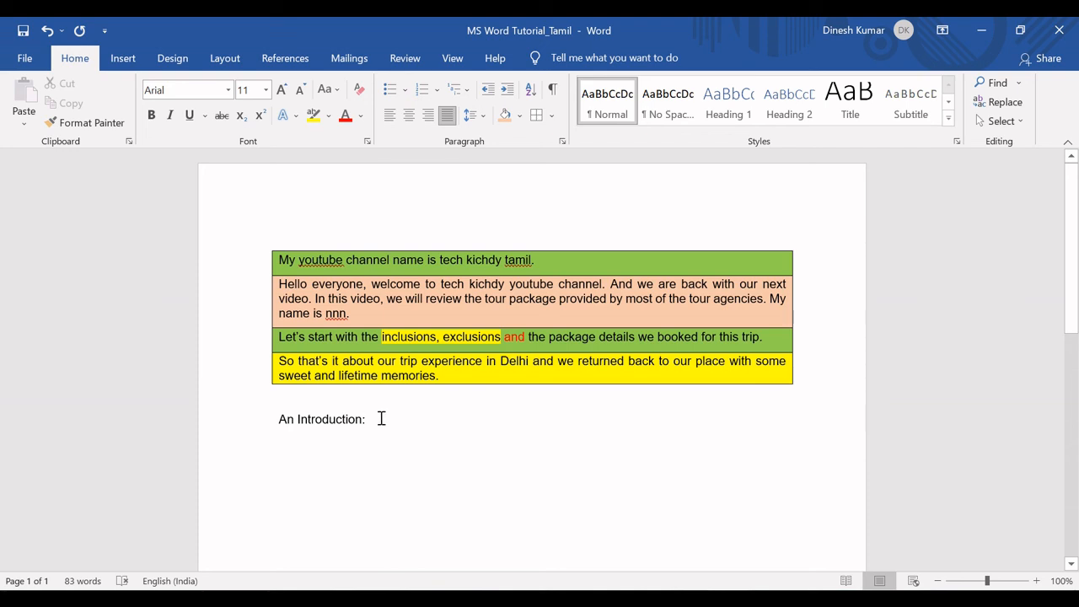
{"action": "triple_click", "coordinate": [381, 418]}
{"action": "left_click", "coordinate": [381, 418]}
- Switch to the Excel functions list, fill the "Use header styles" cell with green, and switch back to Word
{"action": "key", "text": "alt+Tab"}
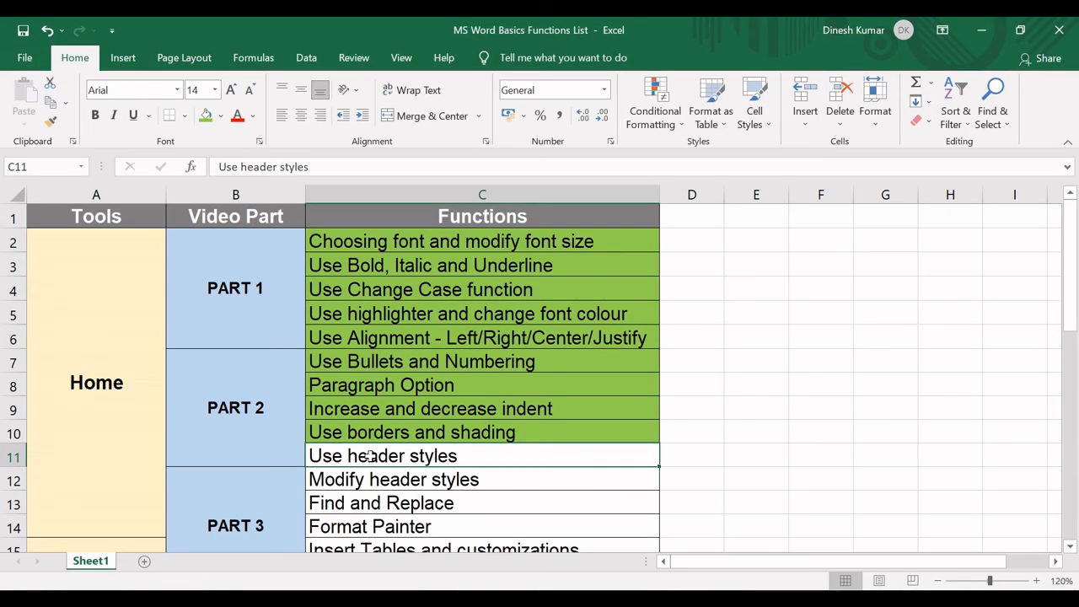
{"action": "left_click", "coordinate": [205, 118]}
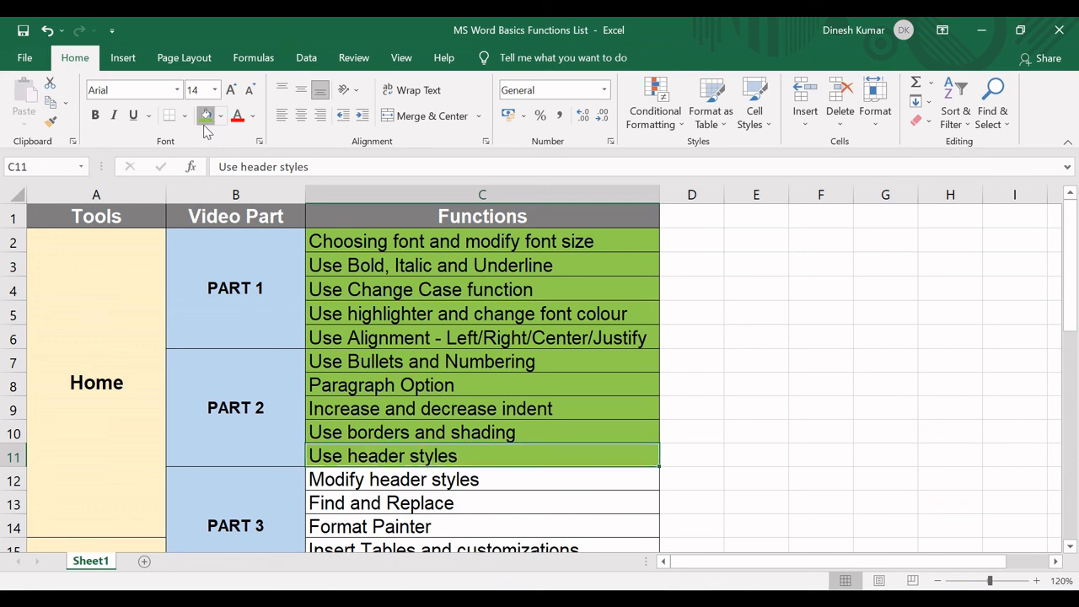
{"action": "left_click", "coordinate": [271, 411]}
{"action": "left_click", "coordinate": [372, 361]}
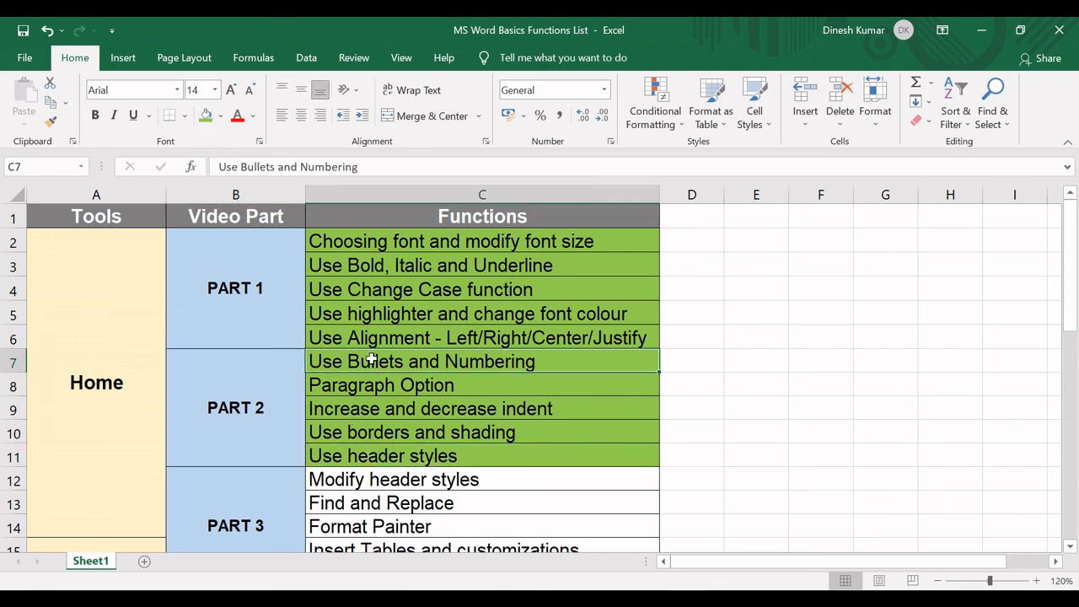
{"action": "left_click_drag", "start_coordinate": [1064, 315], "coordinate": [1061, 288]}
{"action": "left_click", "coordinate": [379, 480]}
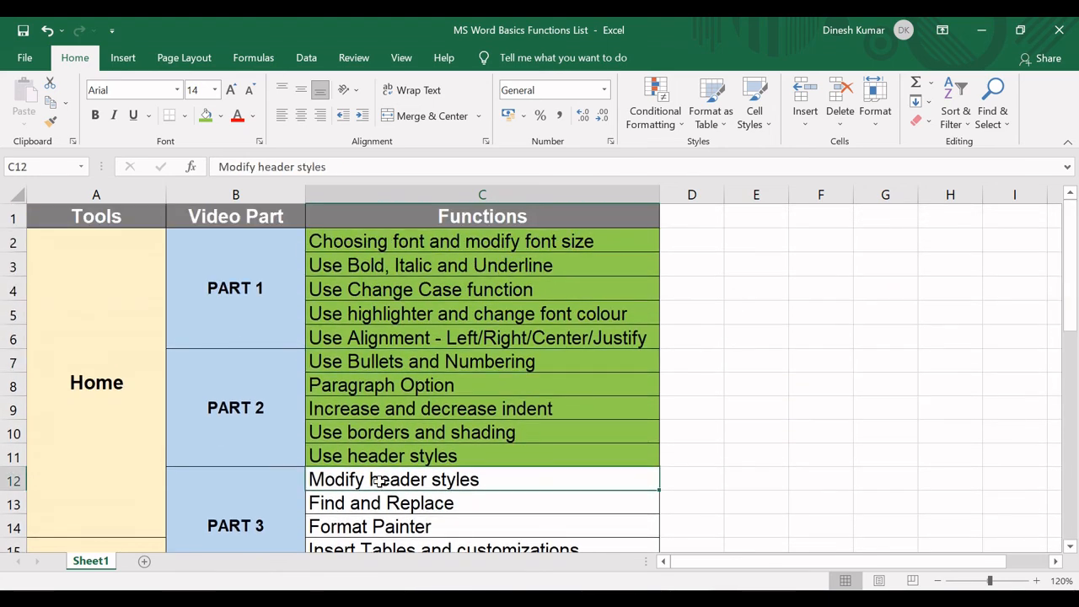
{"action": "left_click", "coordinate": [419, 455]}
{"action": "key", "text": "alt+Tab"}
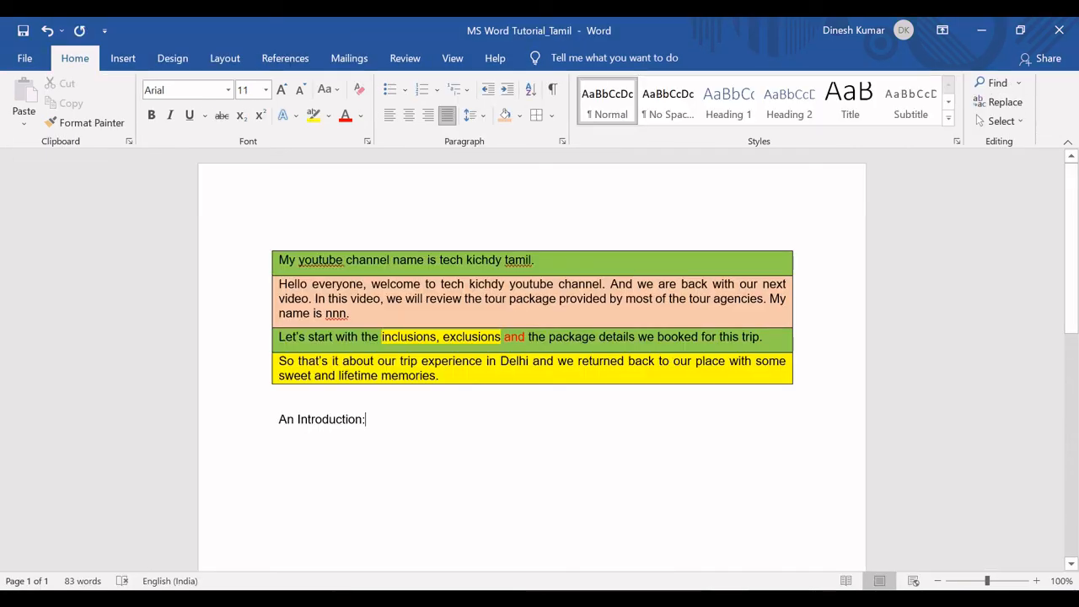